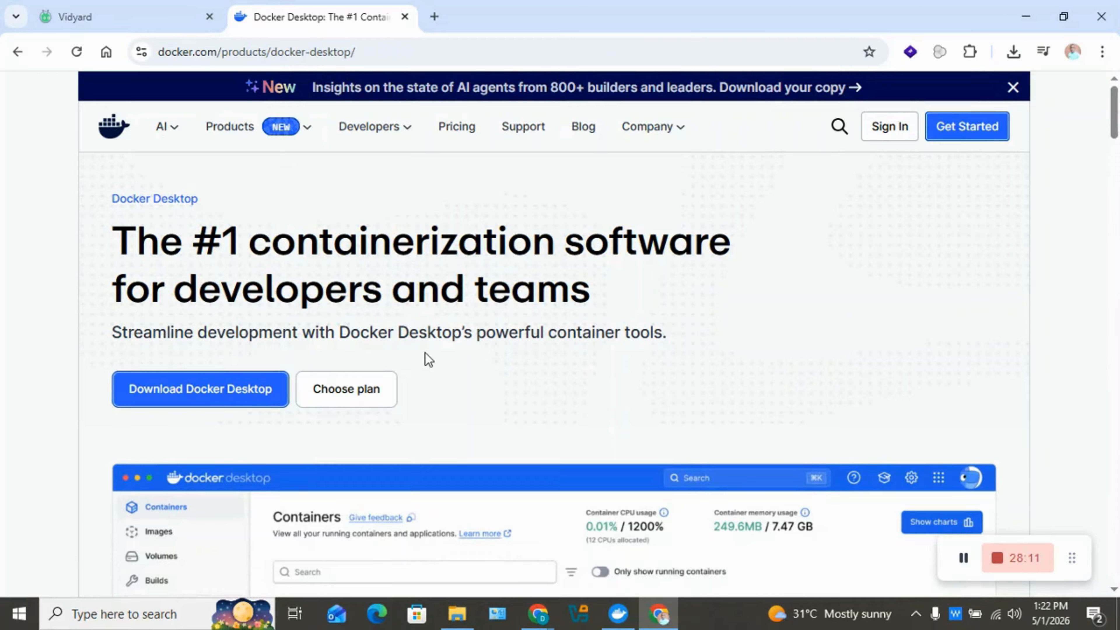
Bring Docker Desktop to the front over the docker.com product page.
click(619, 614)
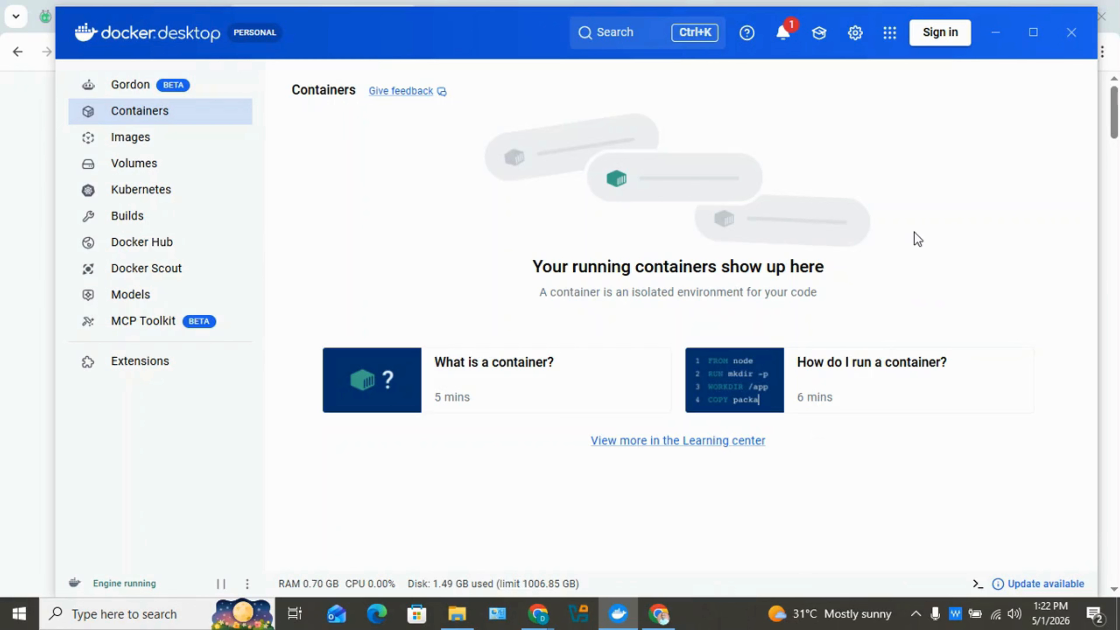
Open Docker Desktop's Terminal panel below the empty Containers list.
click(977, 584)
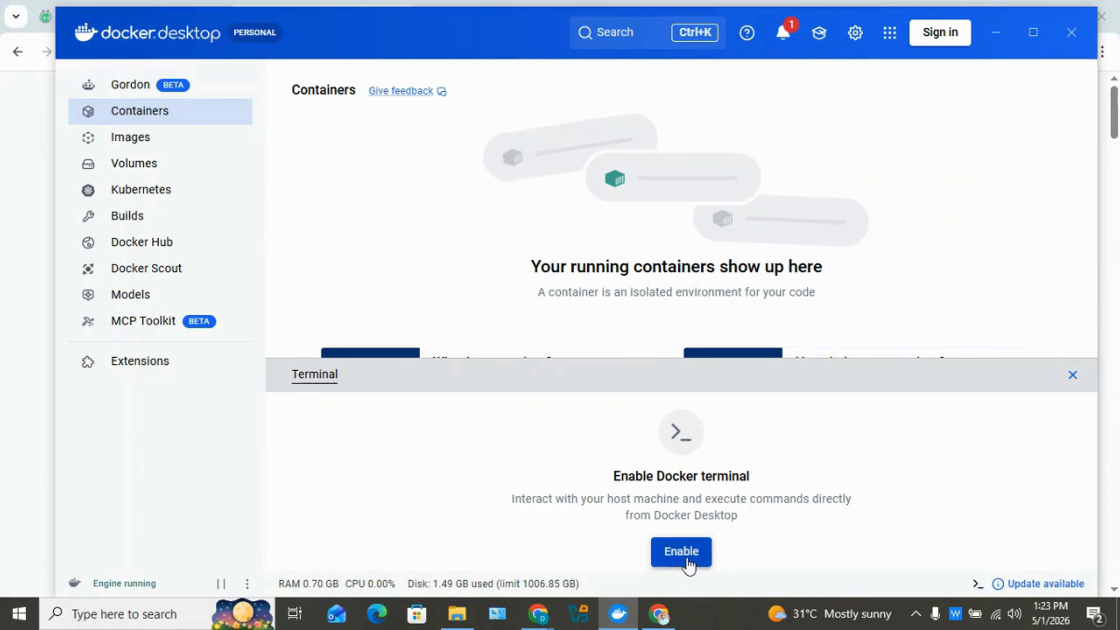
Enable the Docker terminal, start a PowerShell session, and open the Downloads folder.
click(698, 557)
click(730, 530)
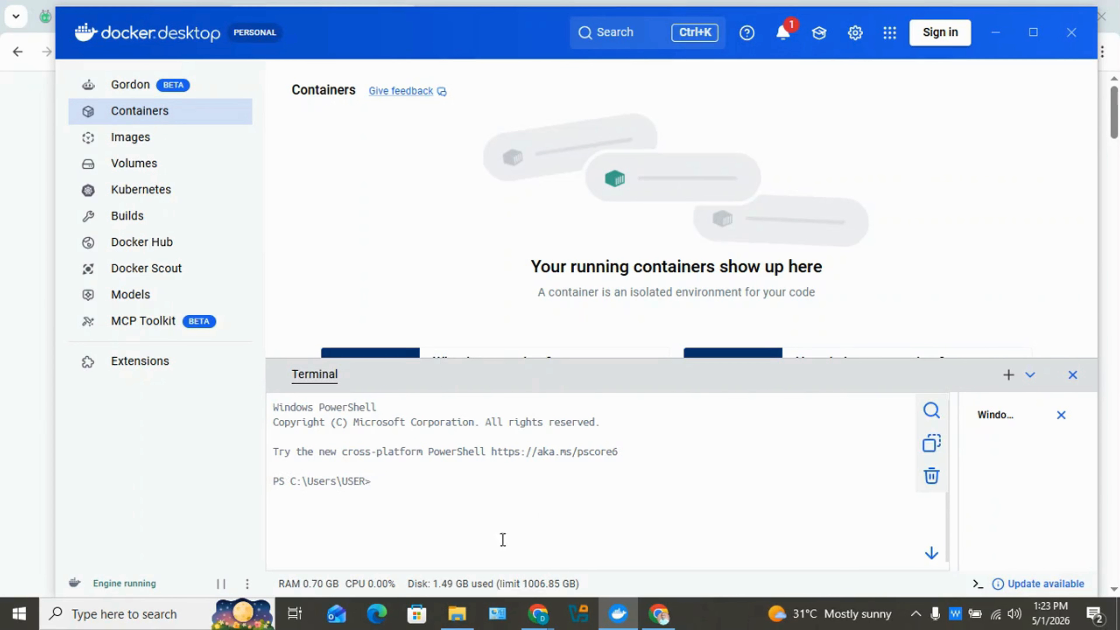
click(455, 613)
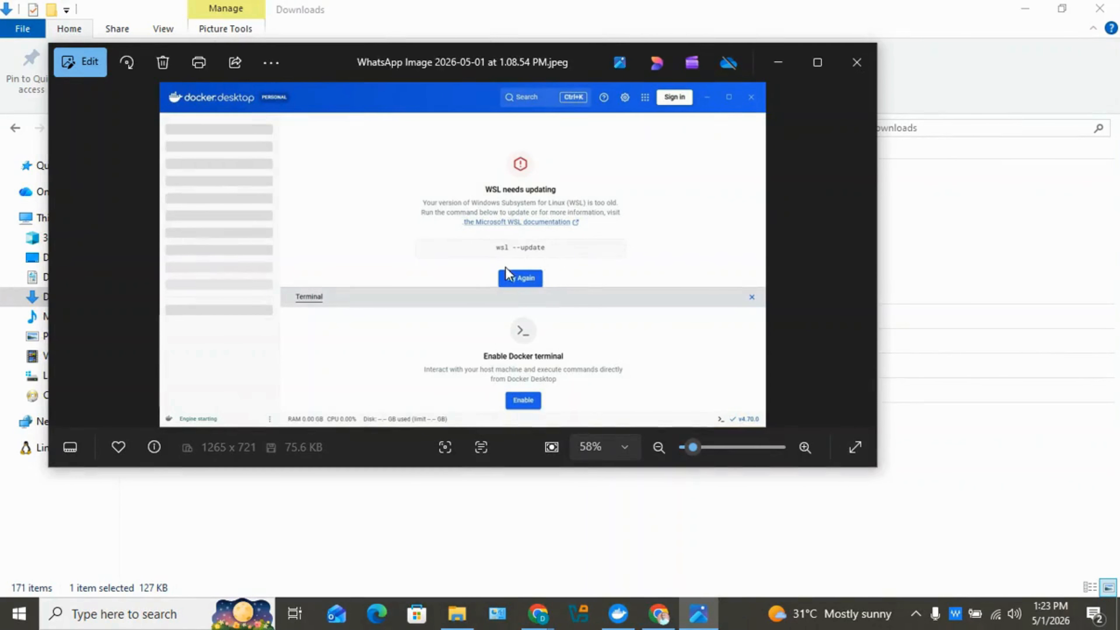
Maximize the WSL warning screenshot and launch Windows PowerShell as administrator.
click(816, 63)
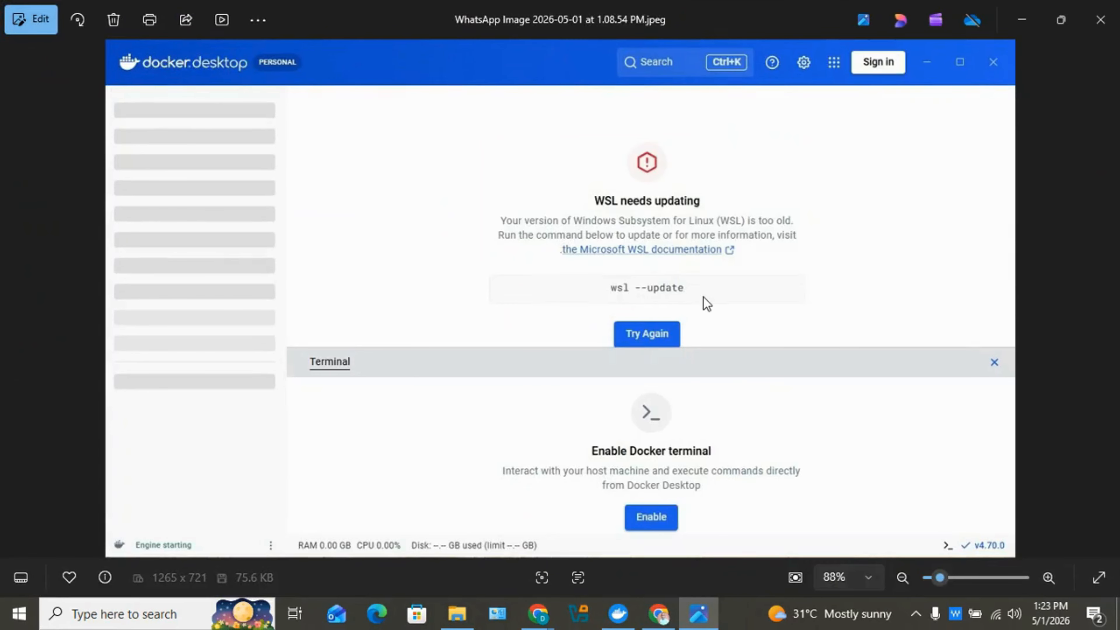
key(super)
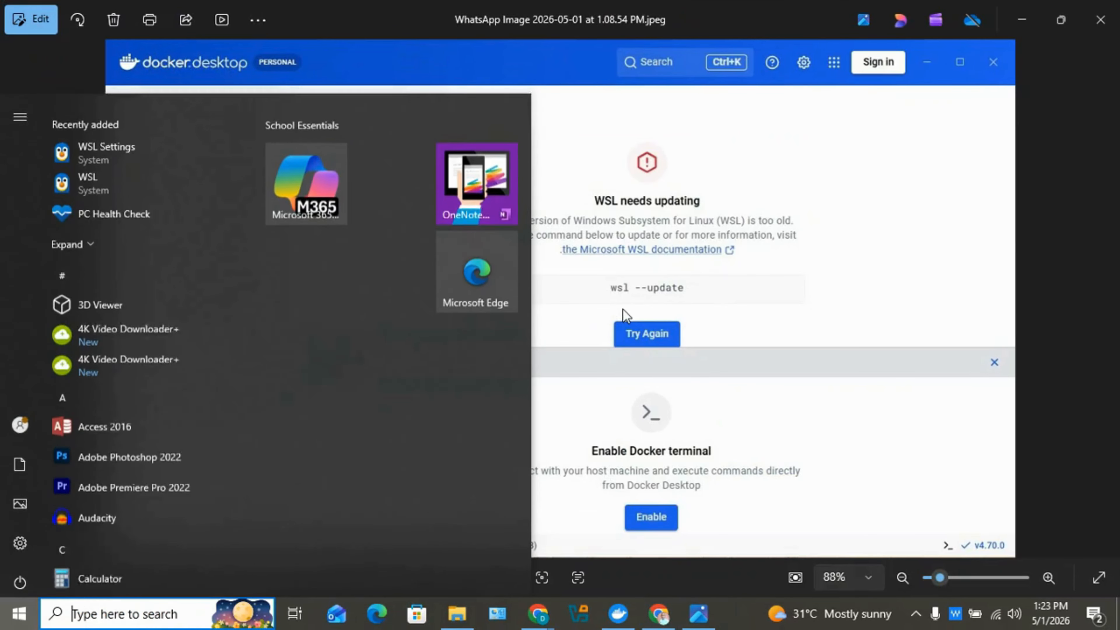
text(wi)
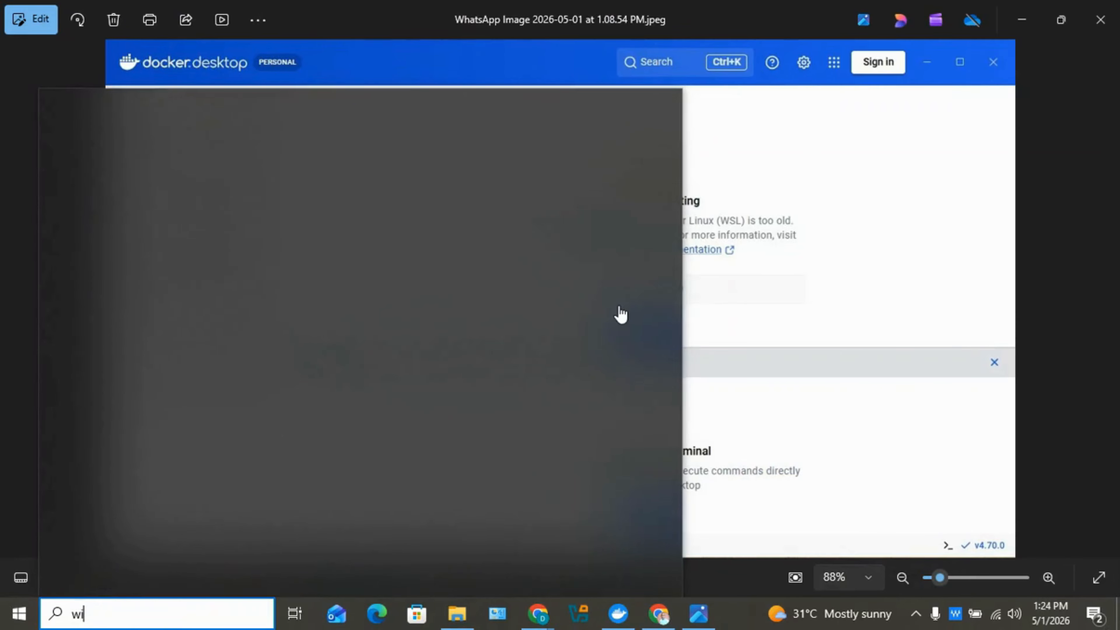
text(ndows power)
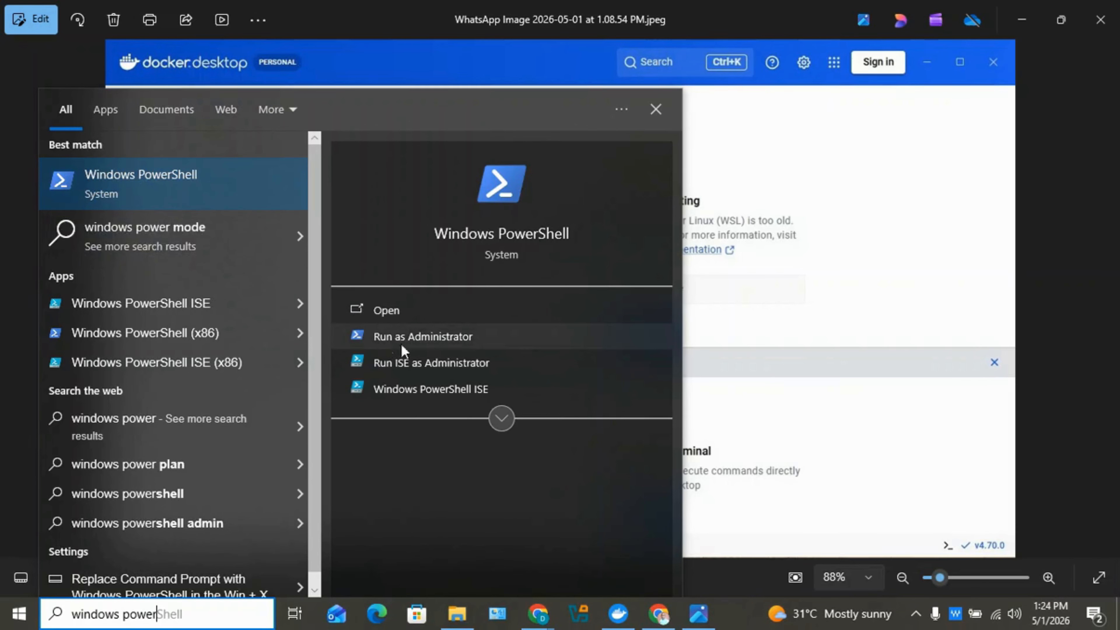
click(422, 343)
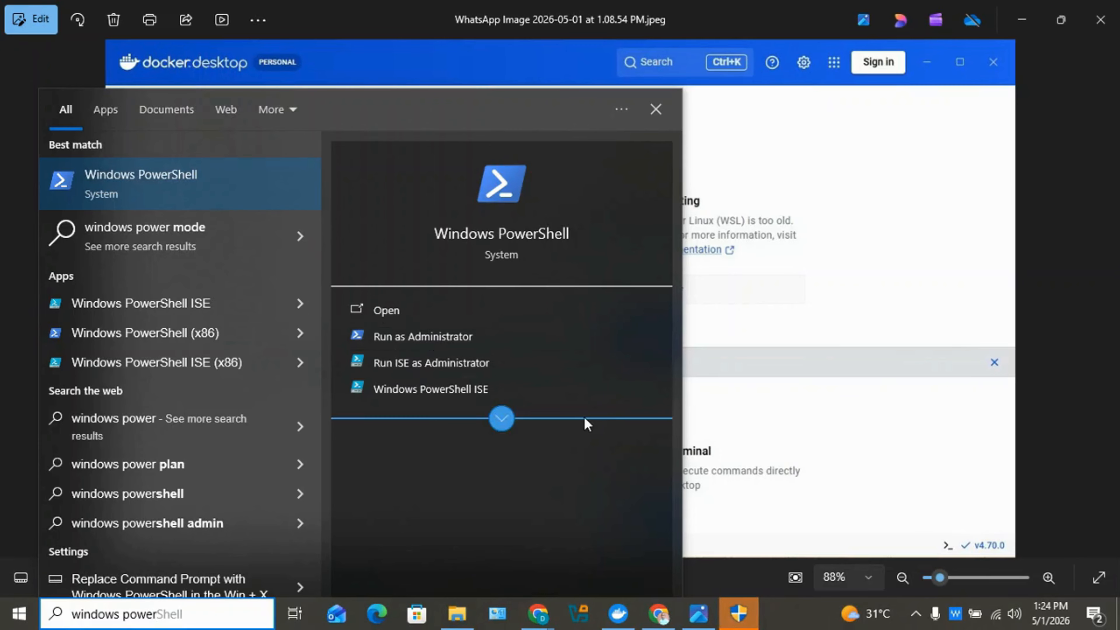
click(732, 616)
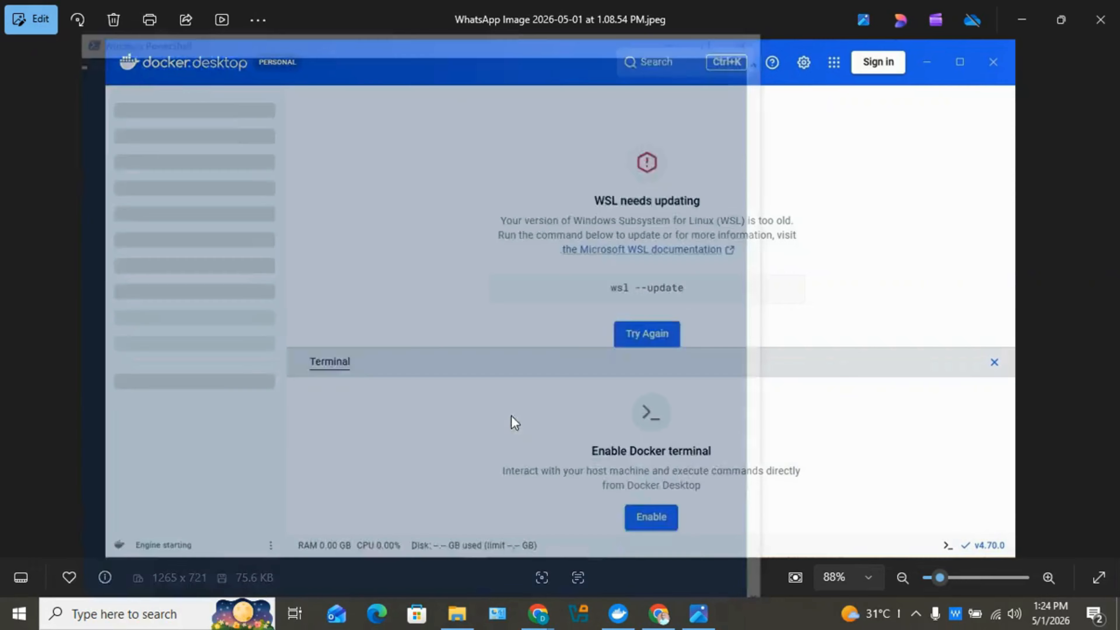
click(511, 415)
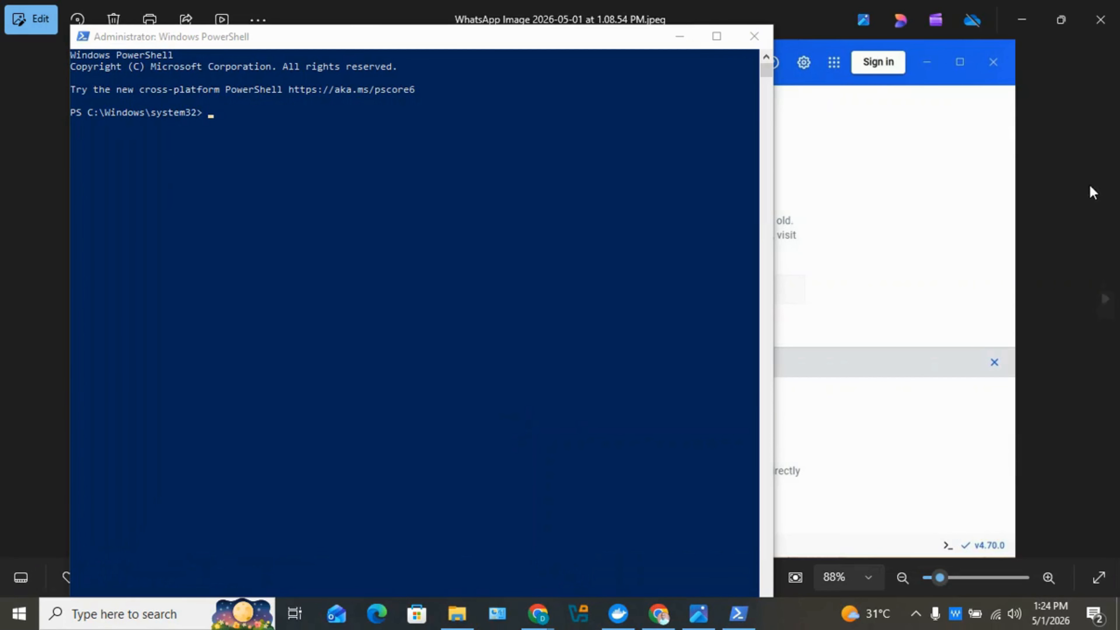
Run wsl --update in the administrator PowerShell, then close that window.
click(874, 307)
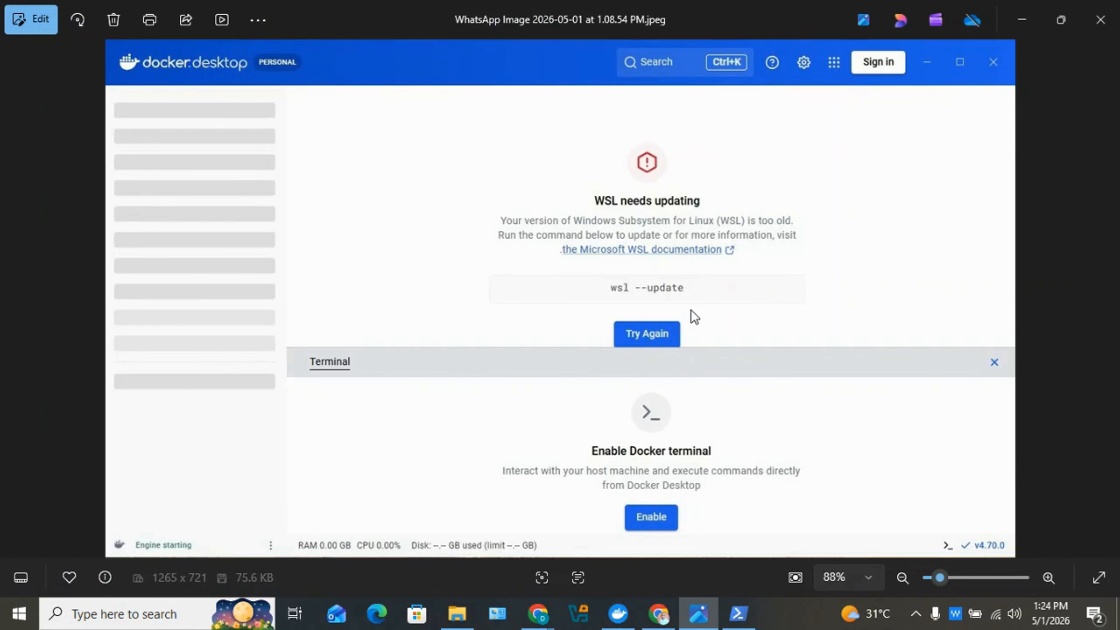
key(alt+Tab)
key(alt+Tab)
key(alt+Tab)
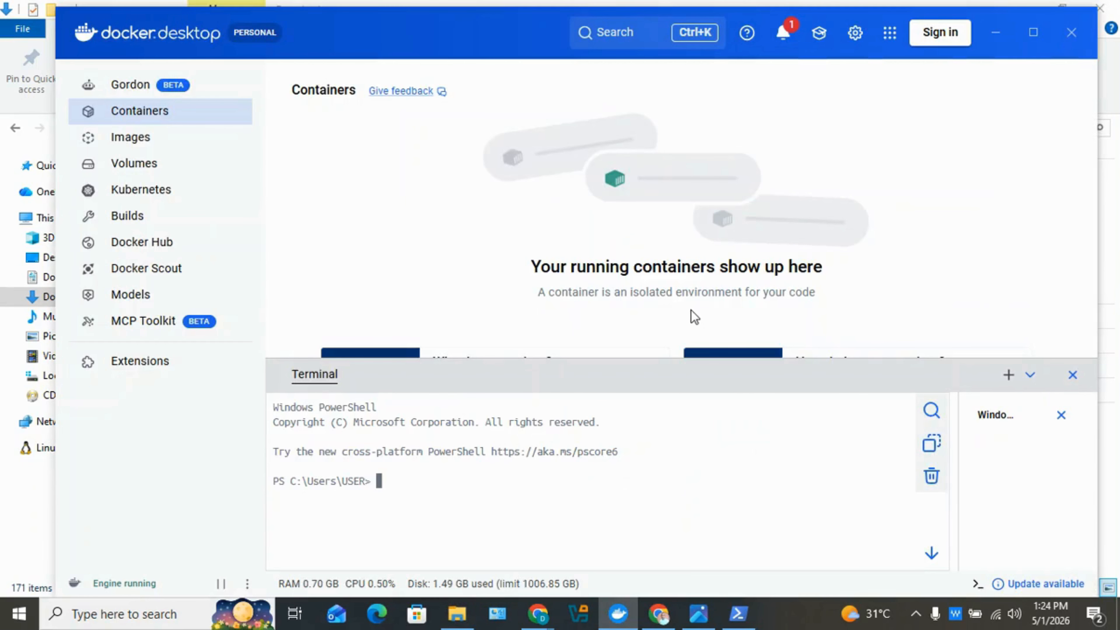
key(alt+Tab)
key(alt+Tab)
key(alt+Tab)
key(alt+Tab)
key(alt+Tab)
key(alt+Tab)
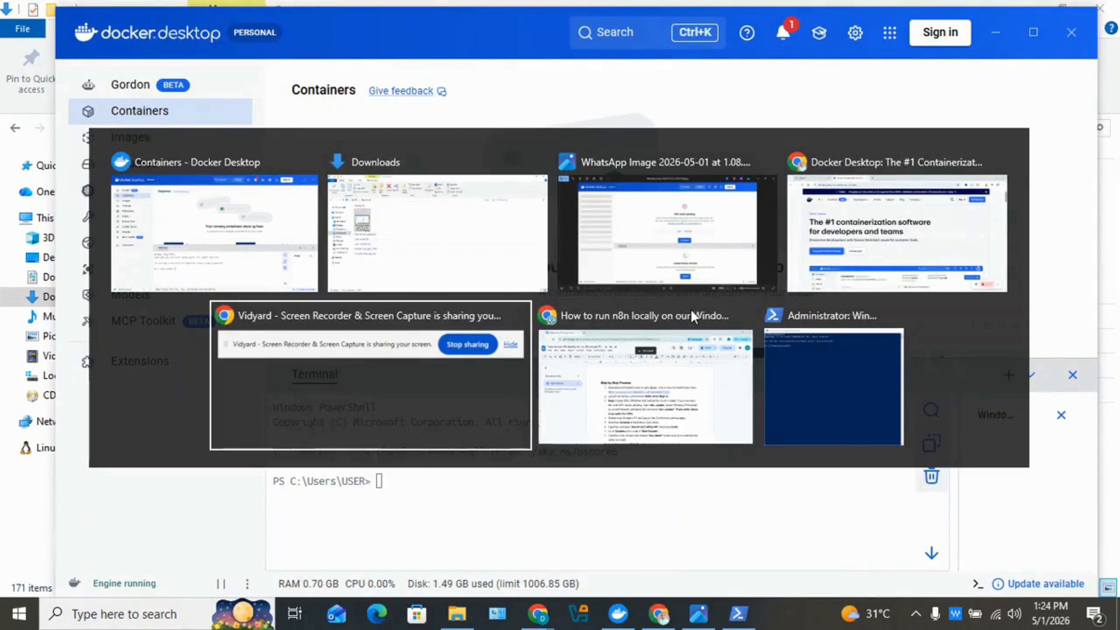
text(wsl)
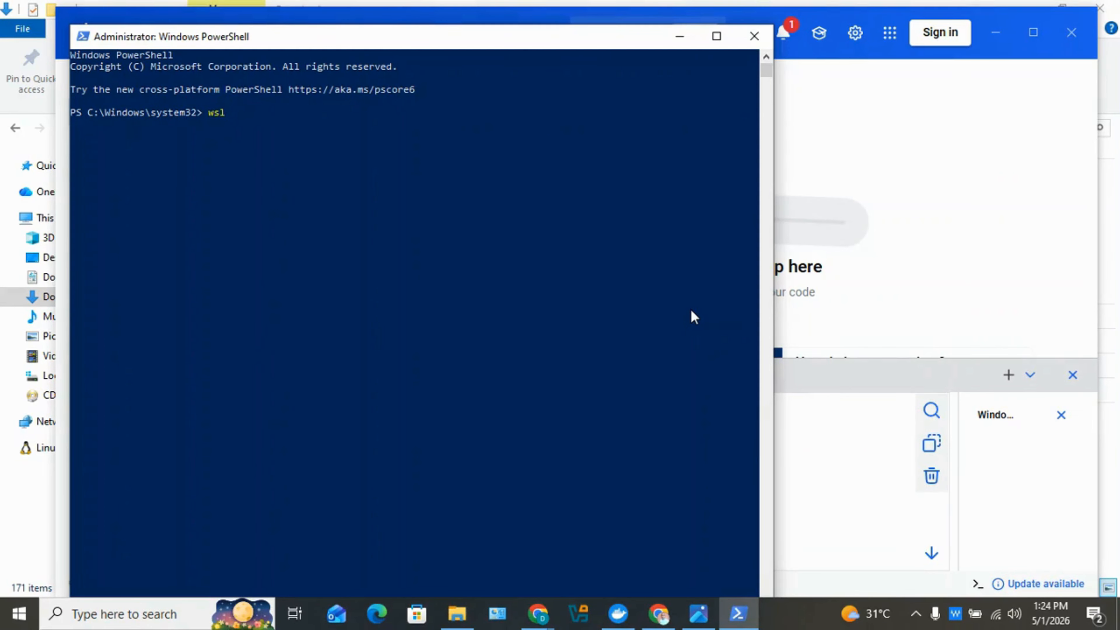
text( --update)
key(Return)
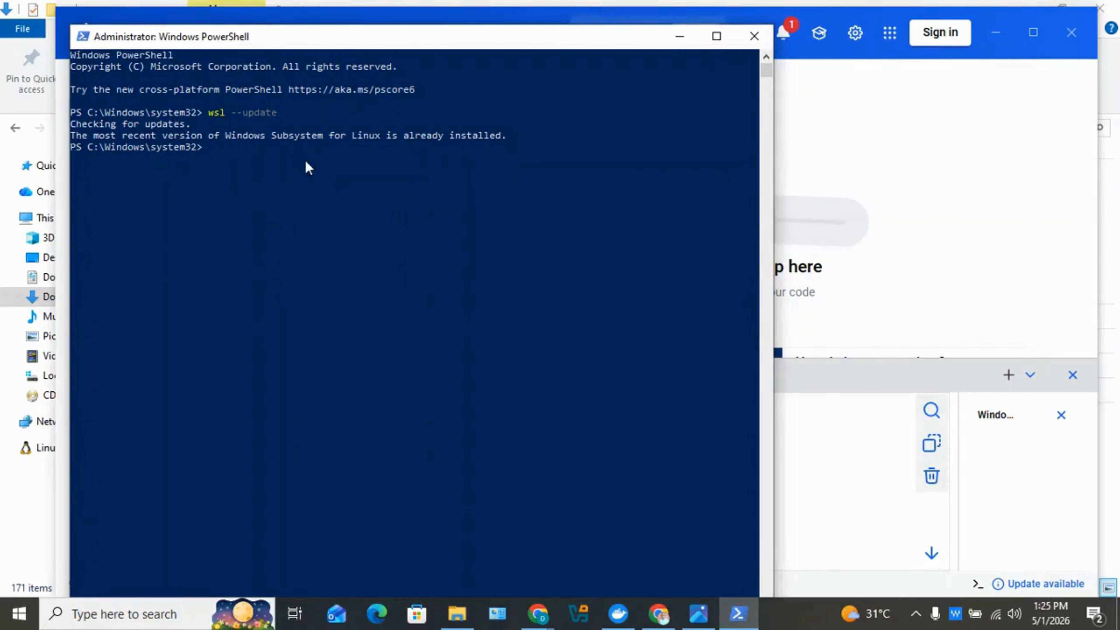
click(746, 43)
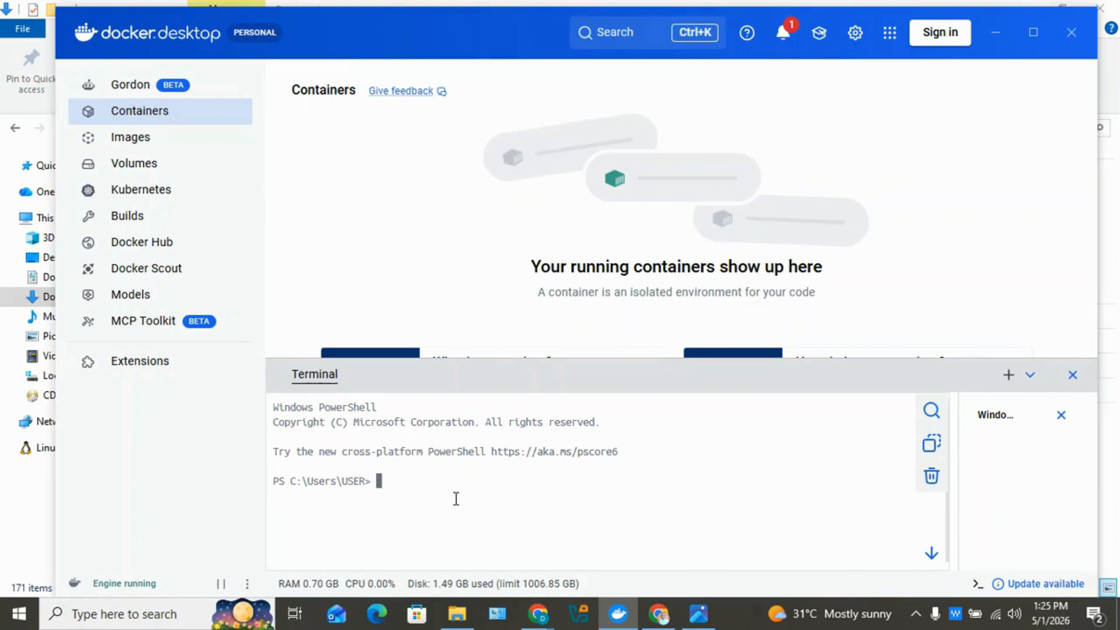
Pull the n8n image with docker pull n8nio/n8n and maximize Docker Desktop.
text(do)
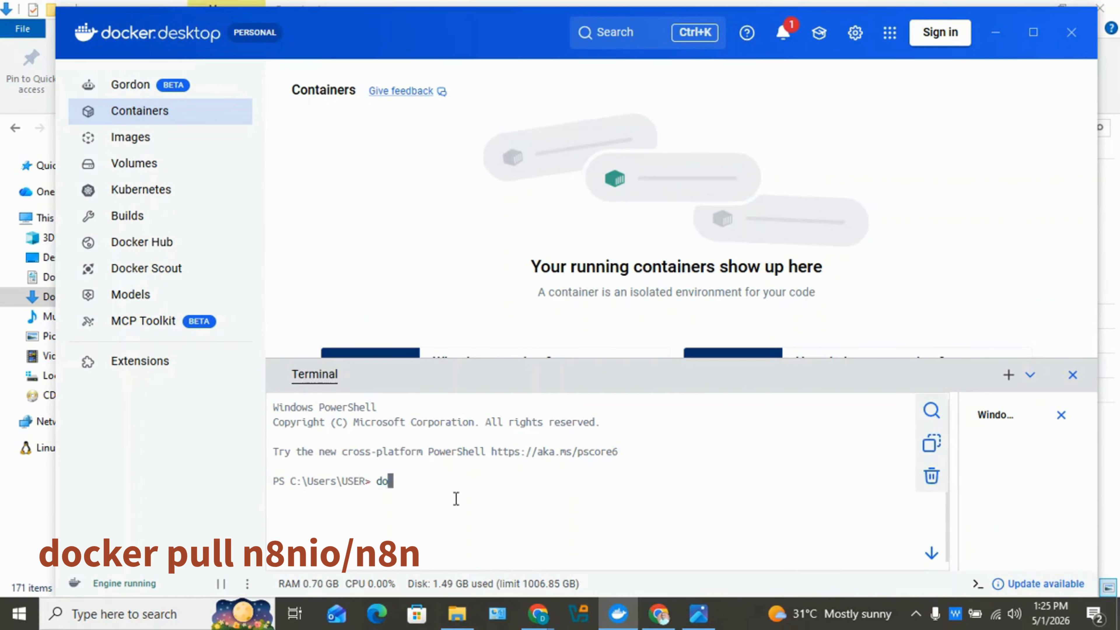
text(cker pull n8ni)
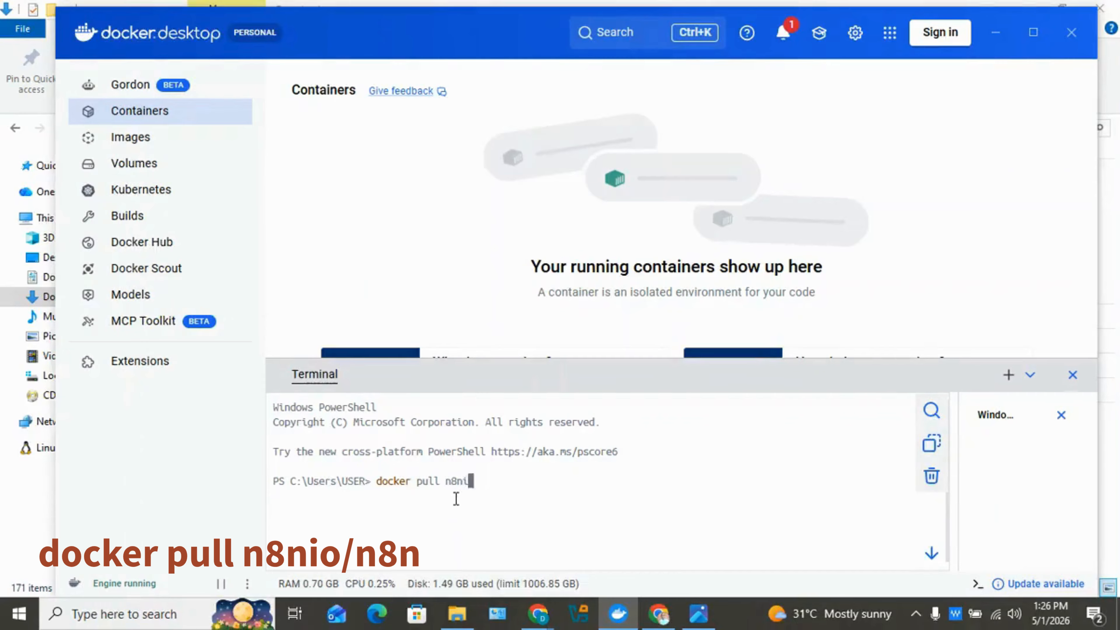
text(o/n8n)
key(Return)
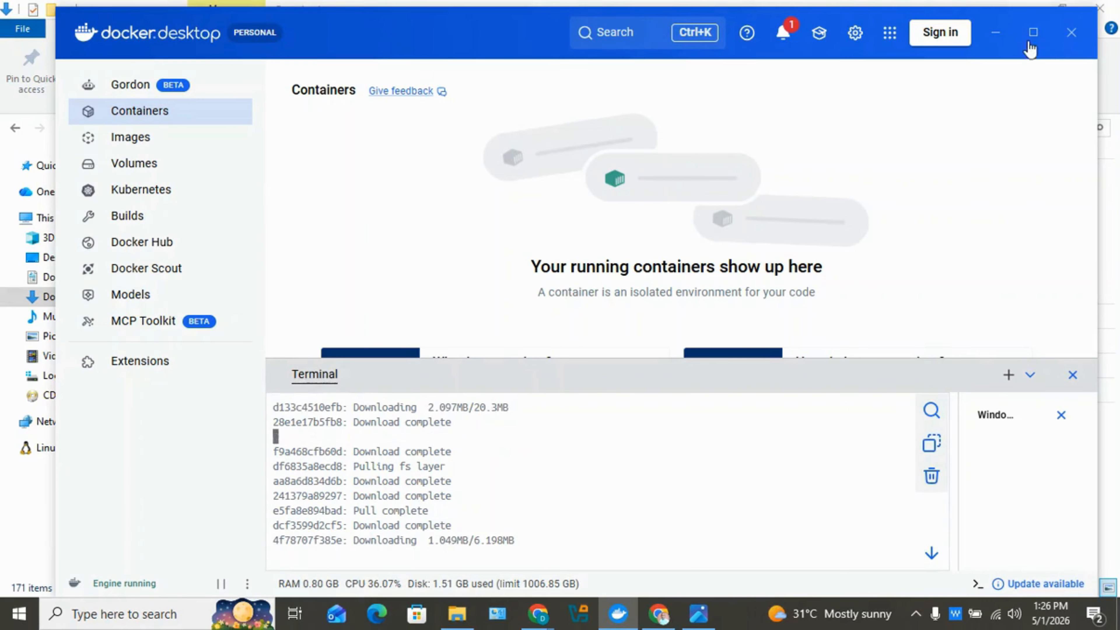
click(1033, 32)
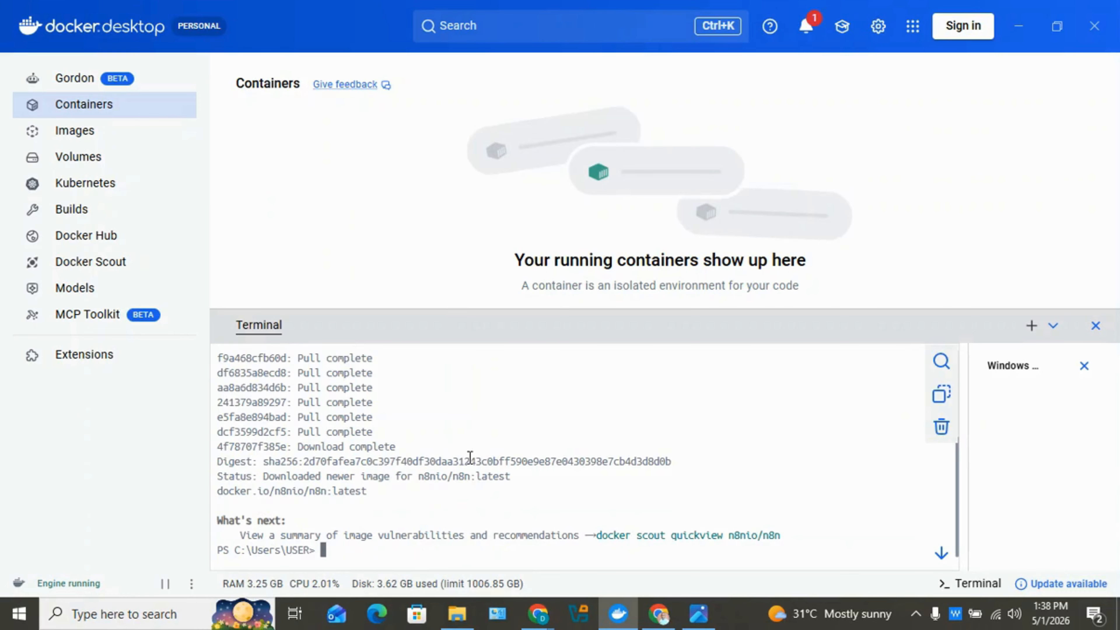
Confirm the n8nio/n8n:latest pull completed, then go to the Volumes page.
scroll(470, 457, up, 4)
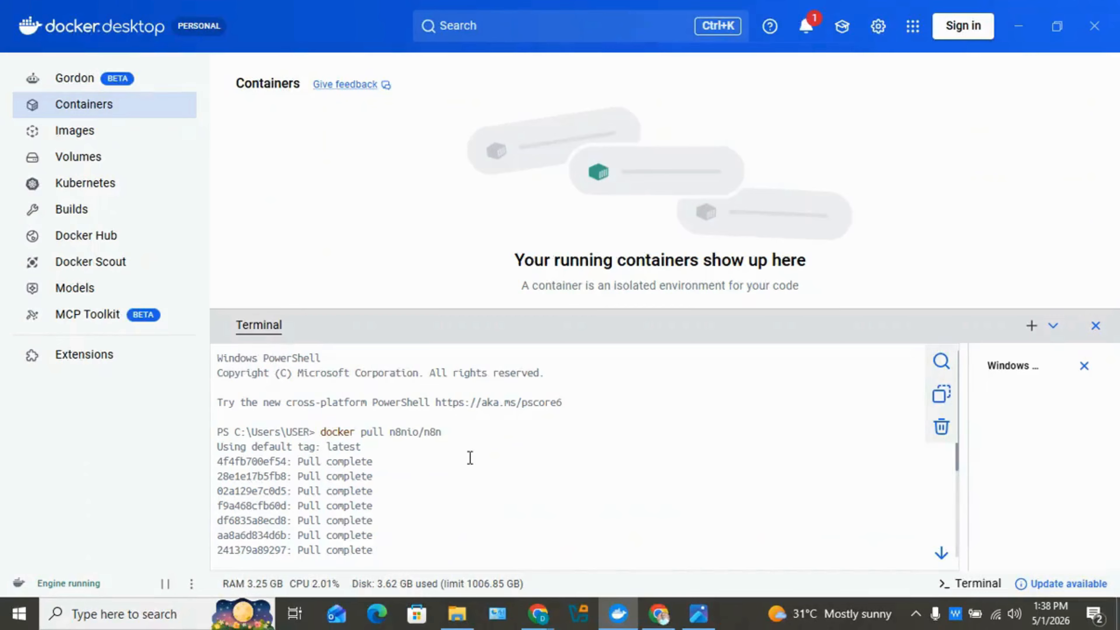
scroll(470, 462, down, 2)
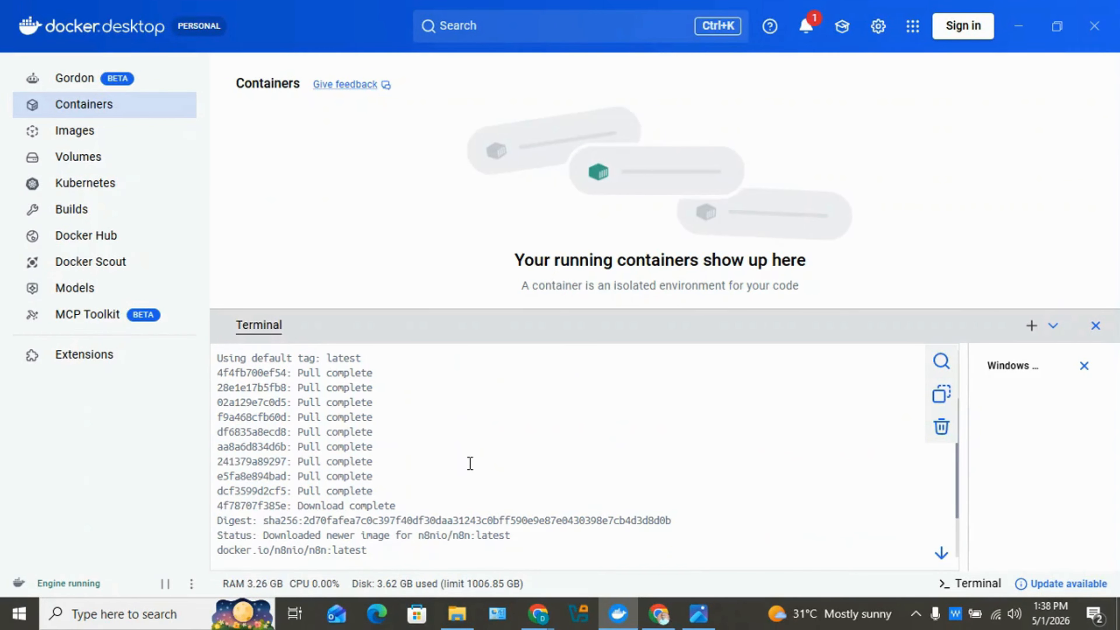
scroll(470, 463, down, 2)
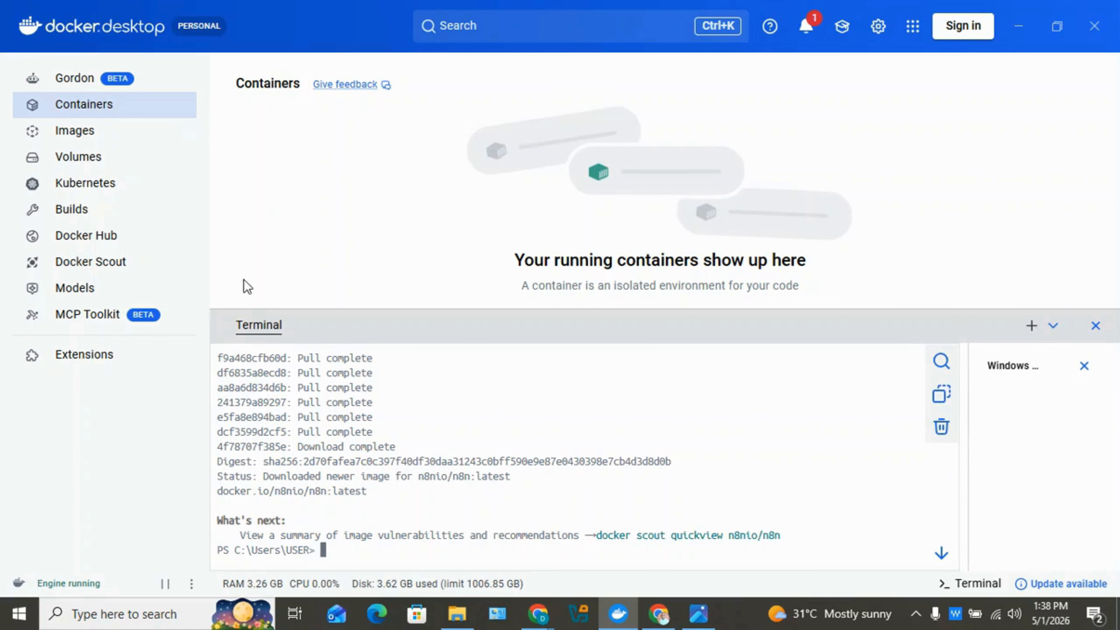
click(118, 170)
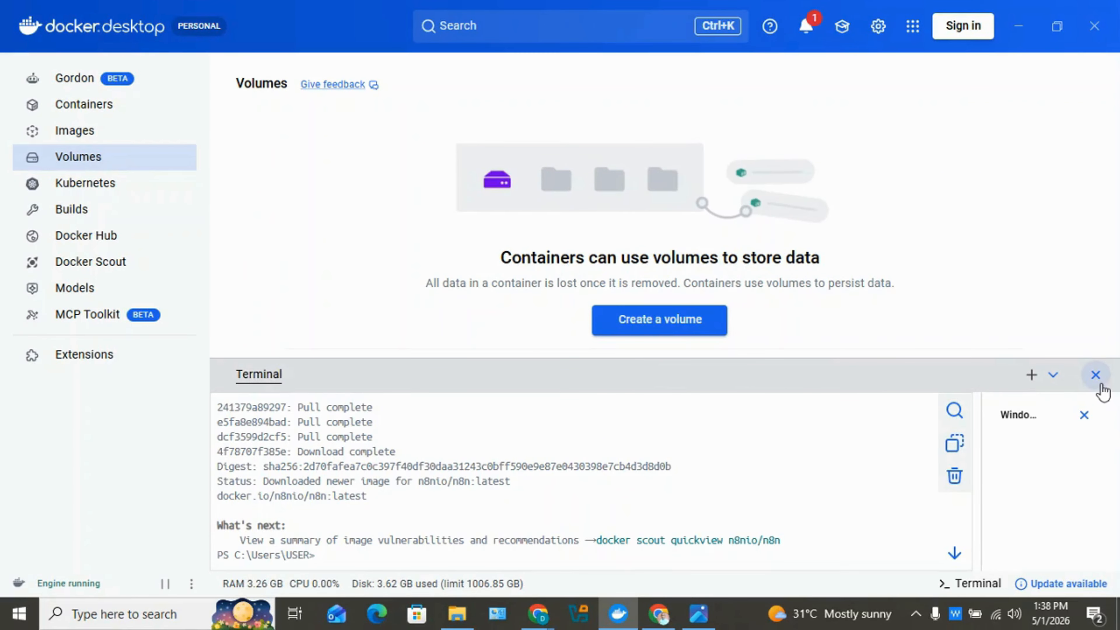
Create a new volume named myN8Nproject.
click(1096, 374)
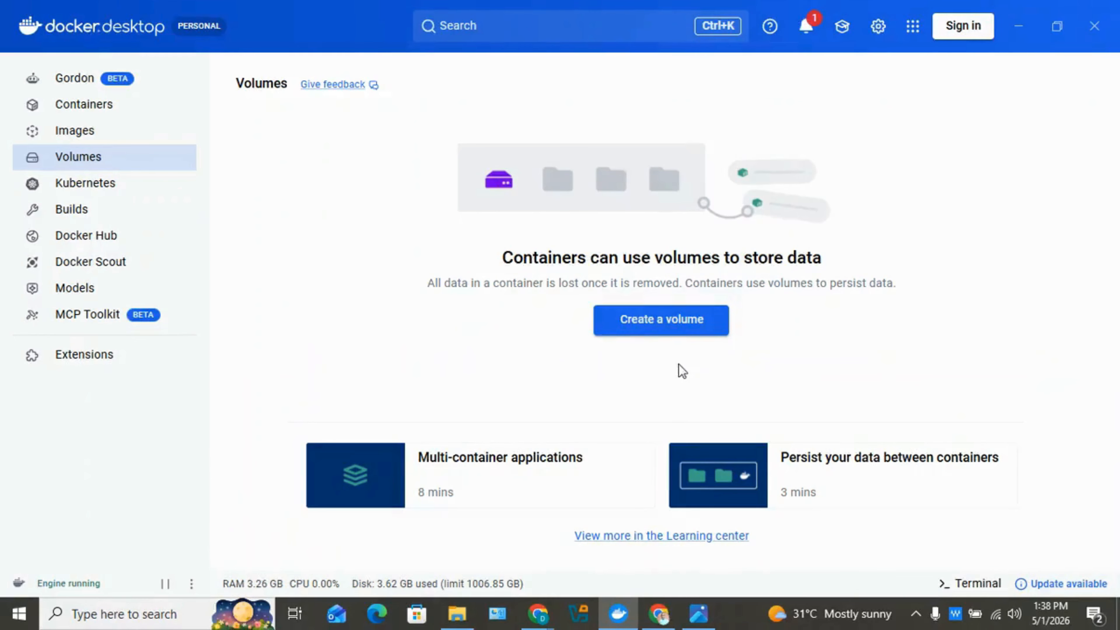
click(683, 335)
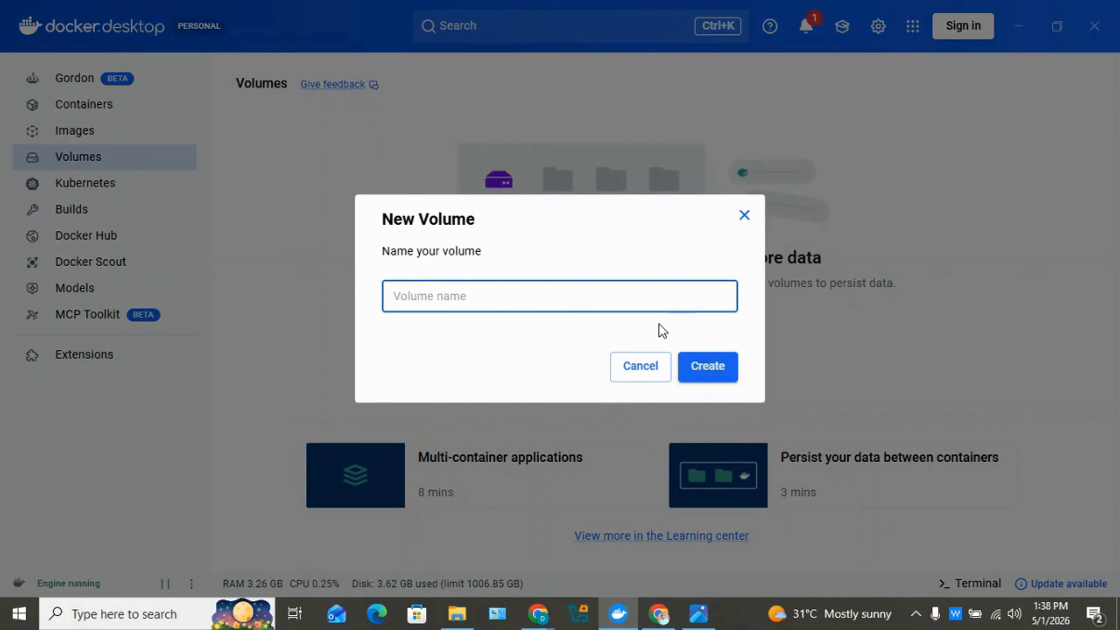
text(my)
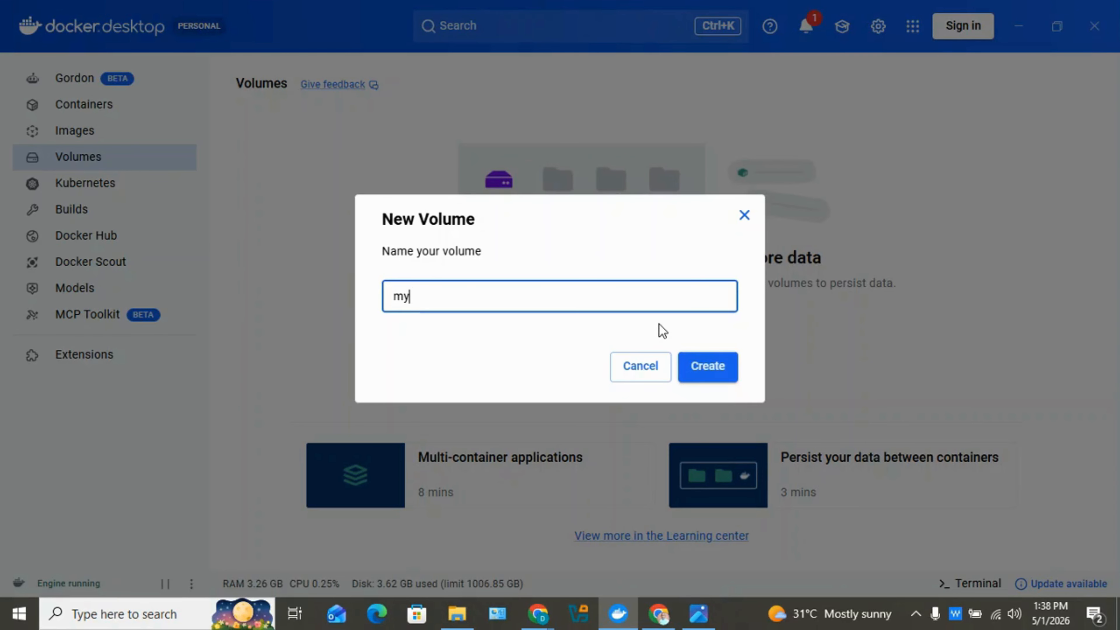
text(N8N)
key(BackSpace)
text(Nproject)
click(714, 368)
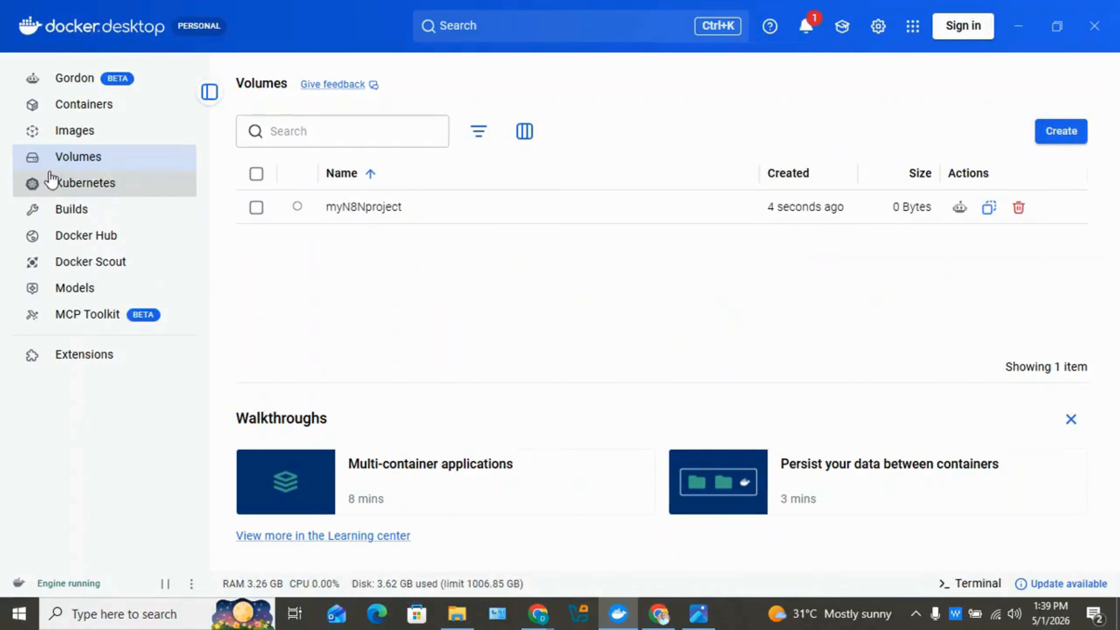
Start running a container from n8nio/n8n:latest with Optional settings expanded.
click(76, 142)
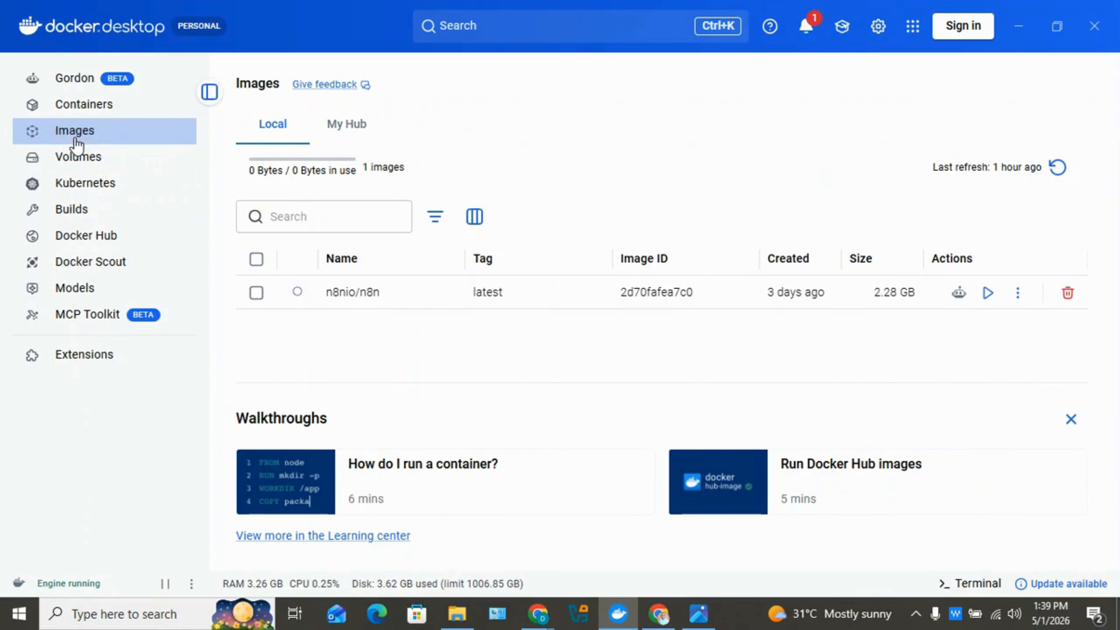
click(987, 292)
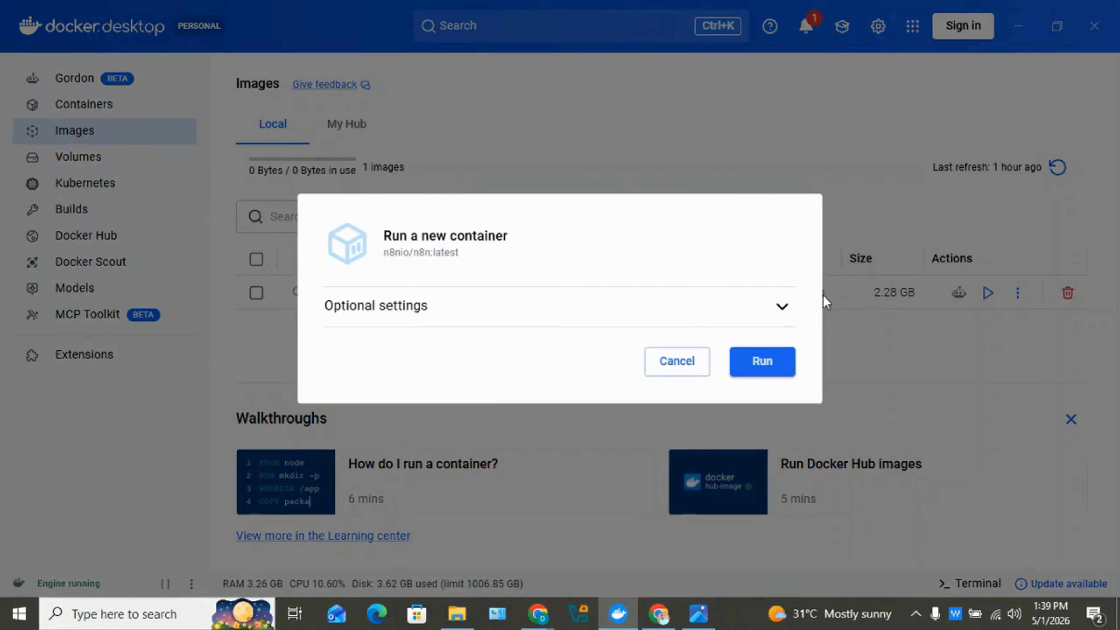
click(782, 314)
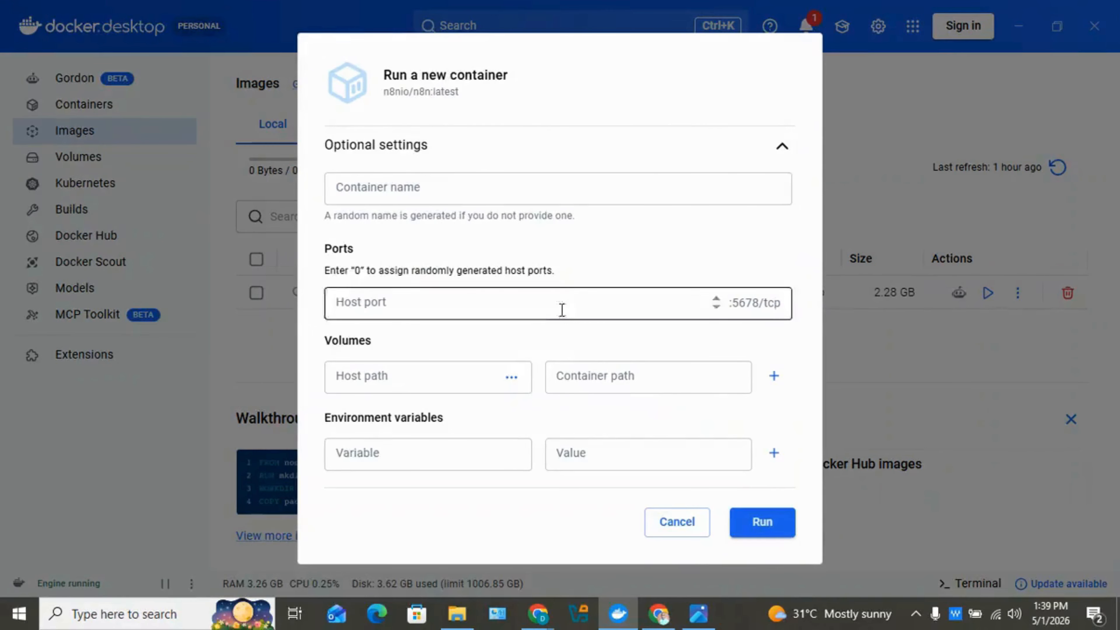
Enter host port 5678, host path myN8Nproject, and container path /home/node/.n8n.
click(533, 316)
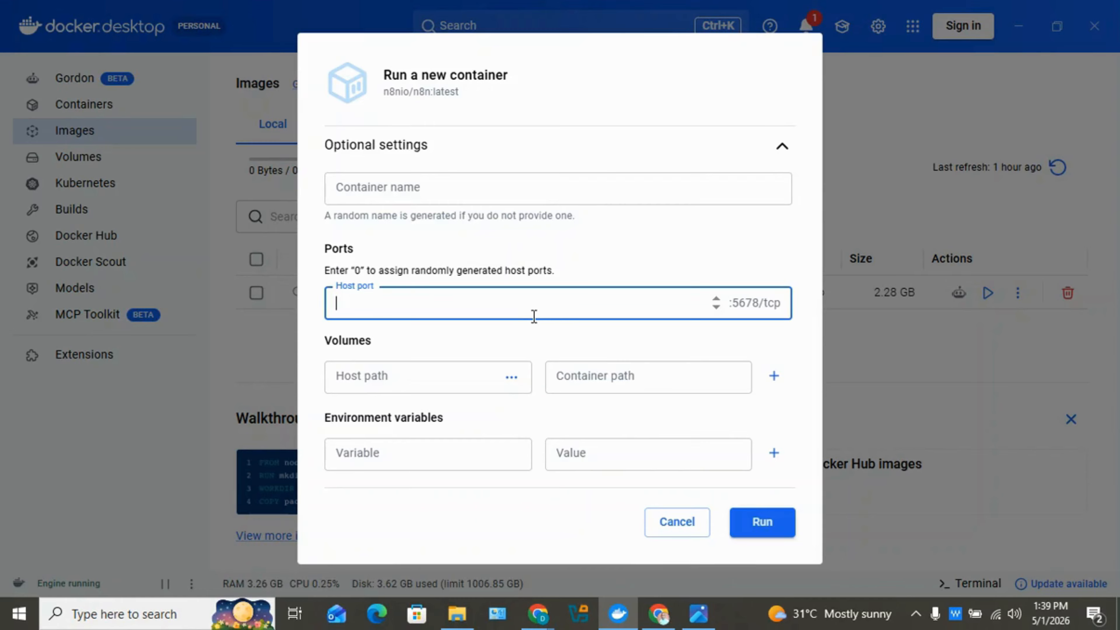
text(56)
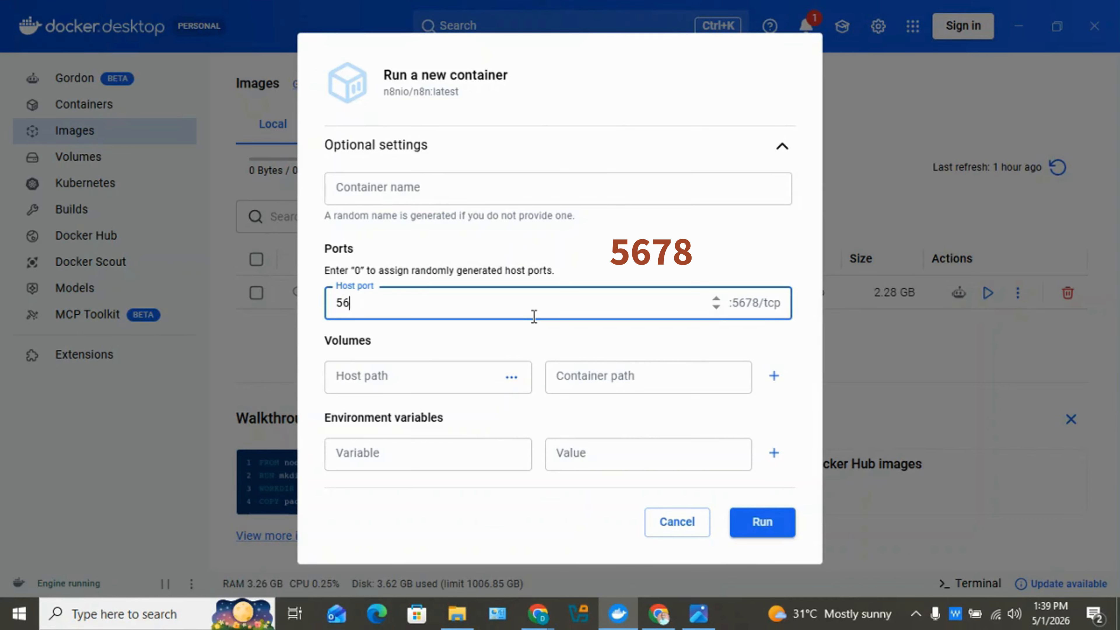
text(78)
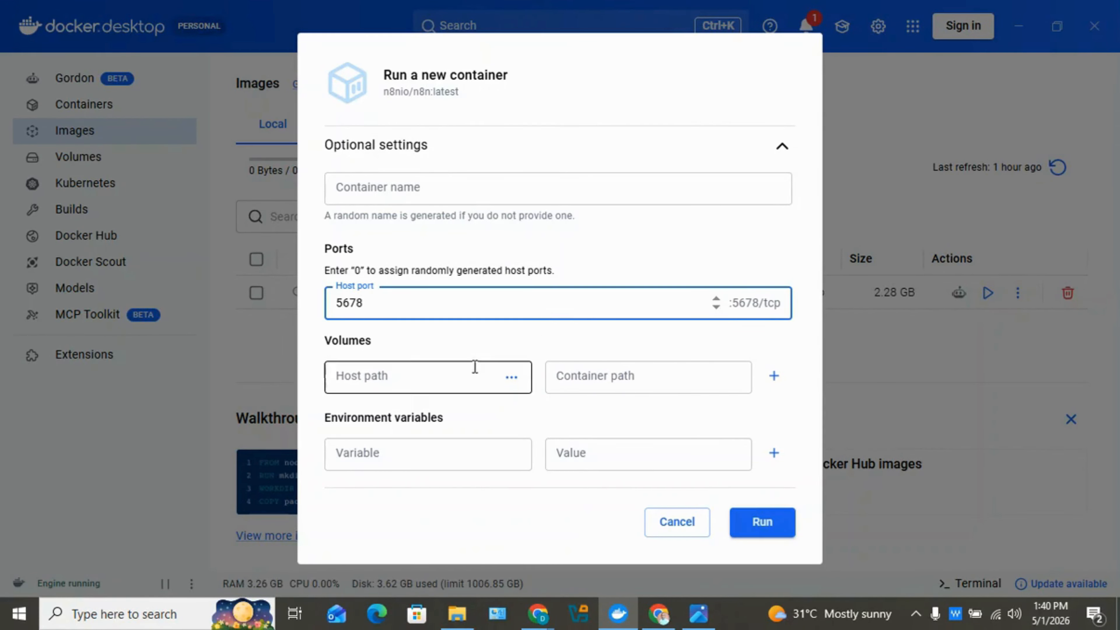
click(432, 382)
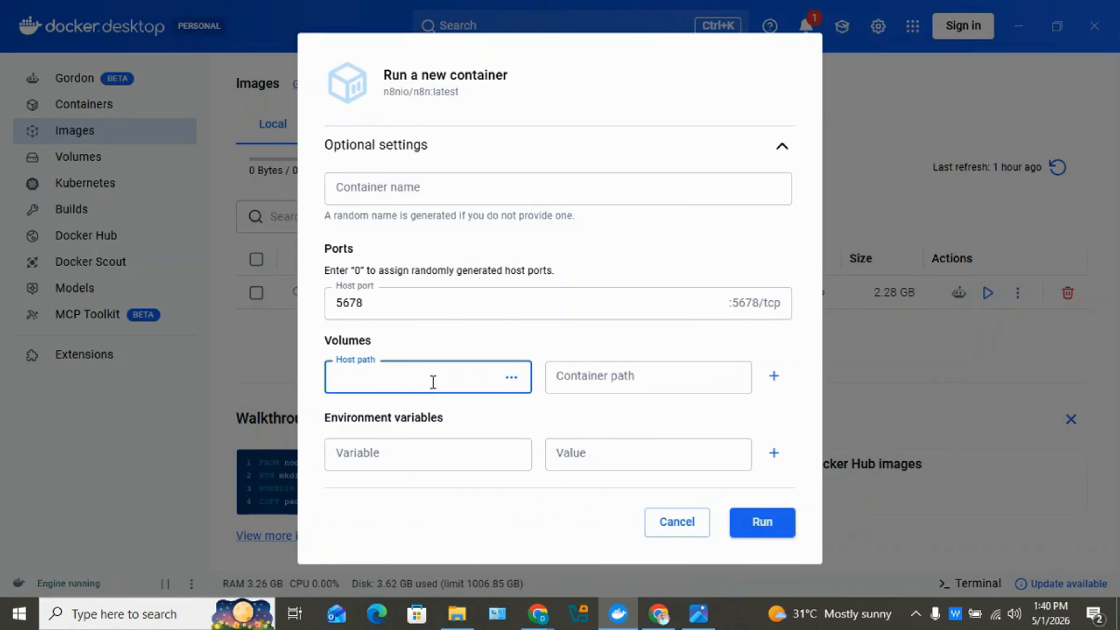
text(myN8Nproject)
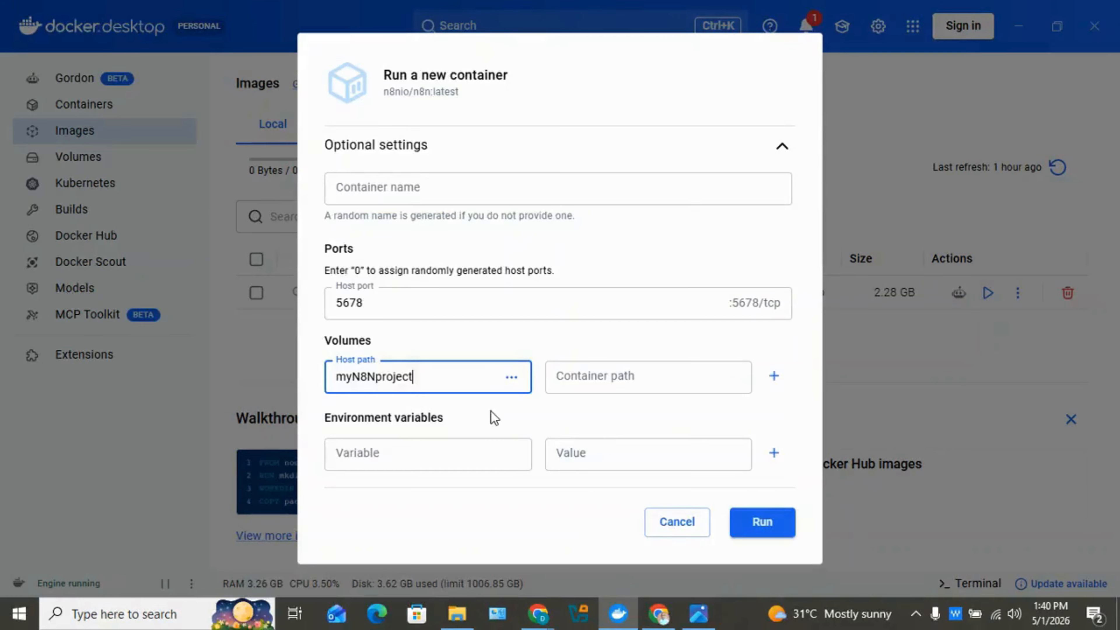
click(600, 377)
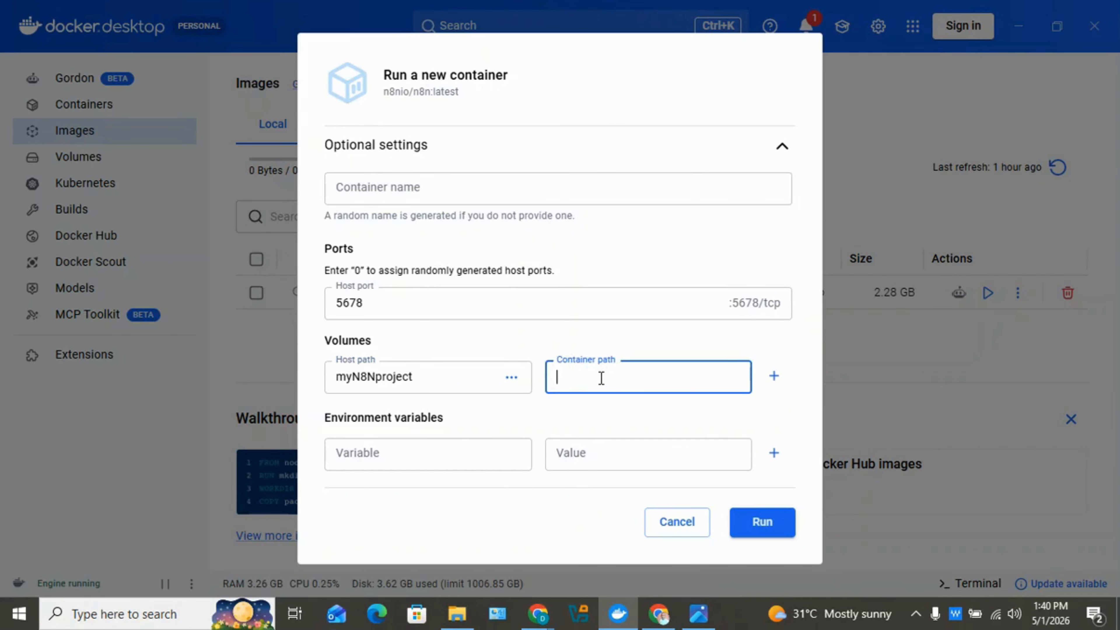
text(/home)
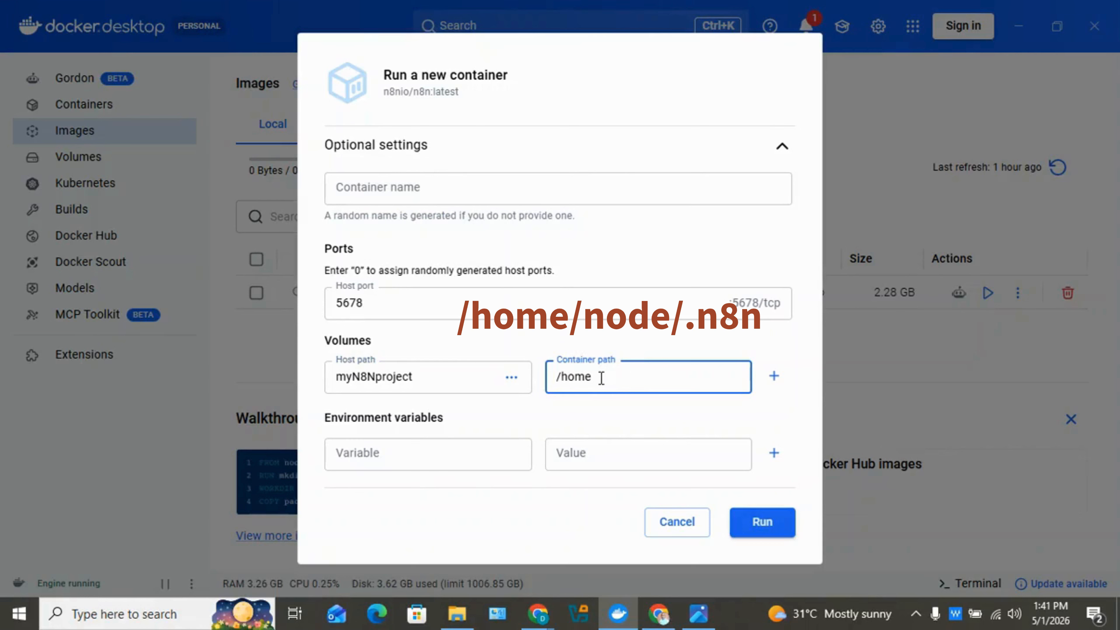
text(/node/.n8n)
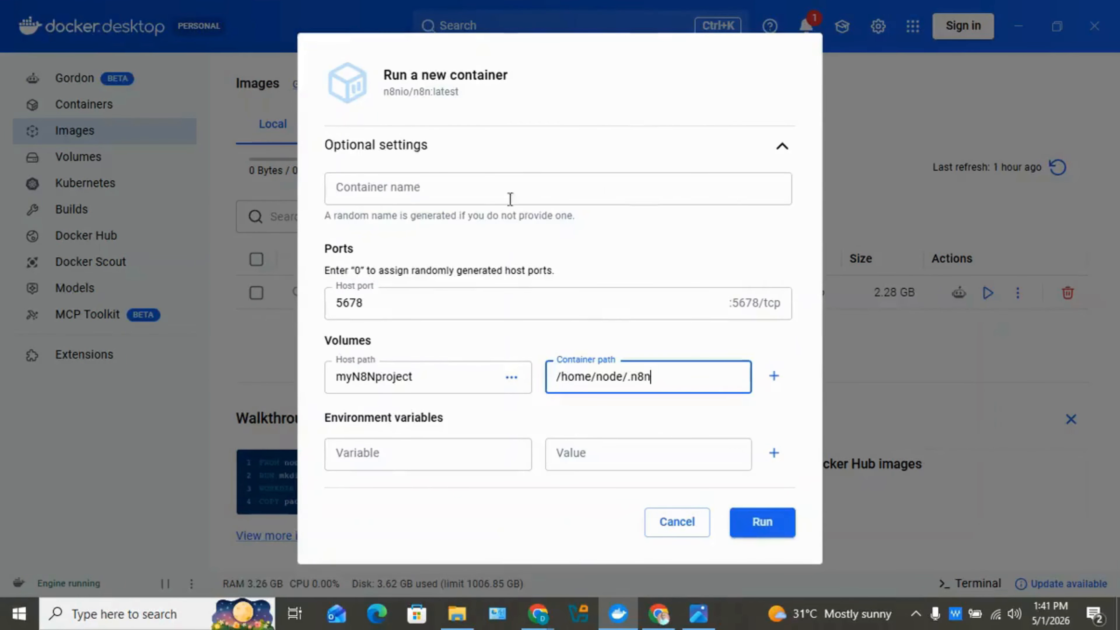
Name the container n8nProject and run it, then bring the firewall alert forward.
click(490, 194)
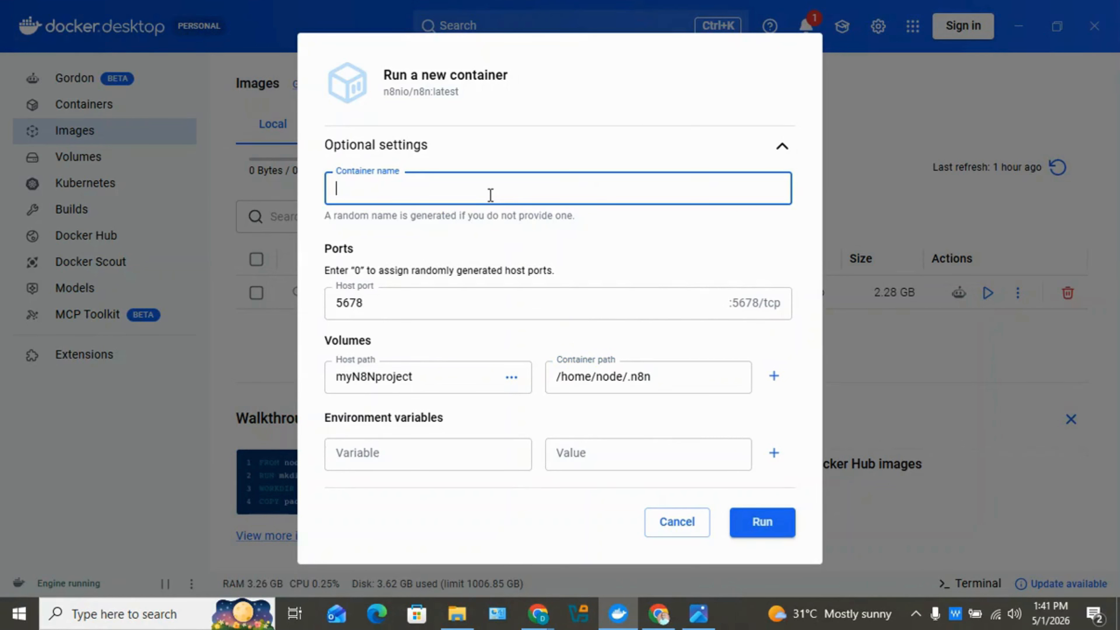
text(n8nProject)
click(770, 527)
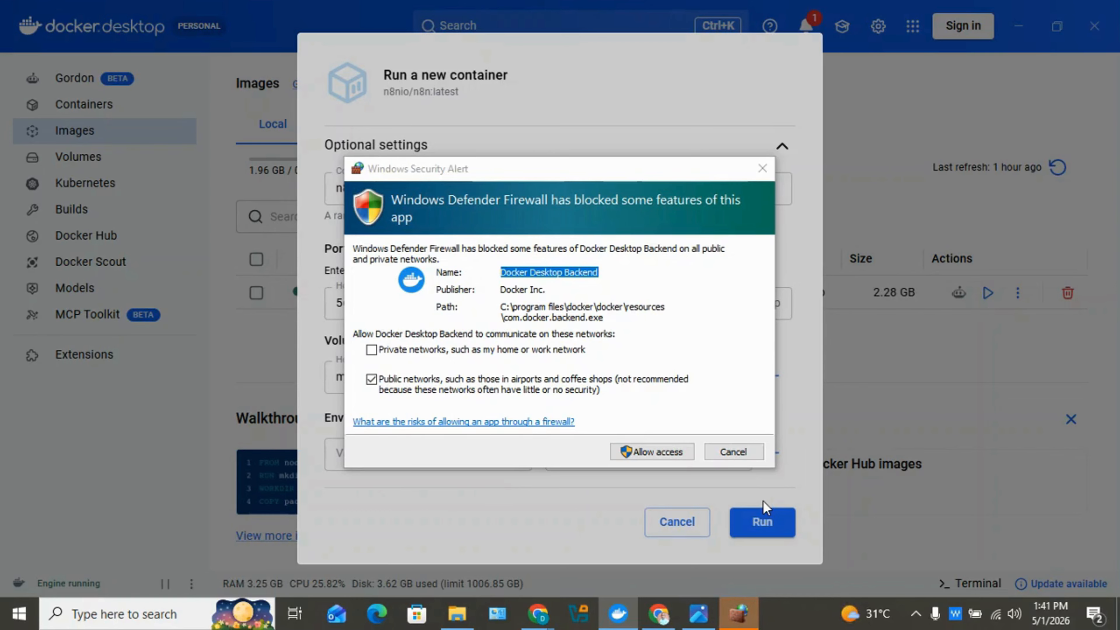
click(668, 459)
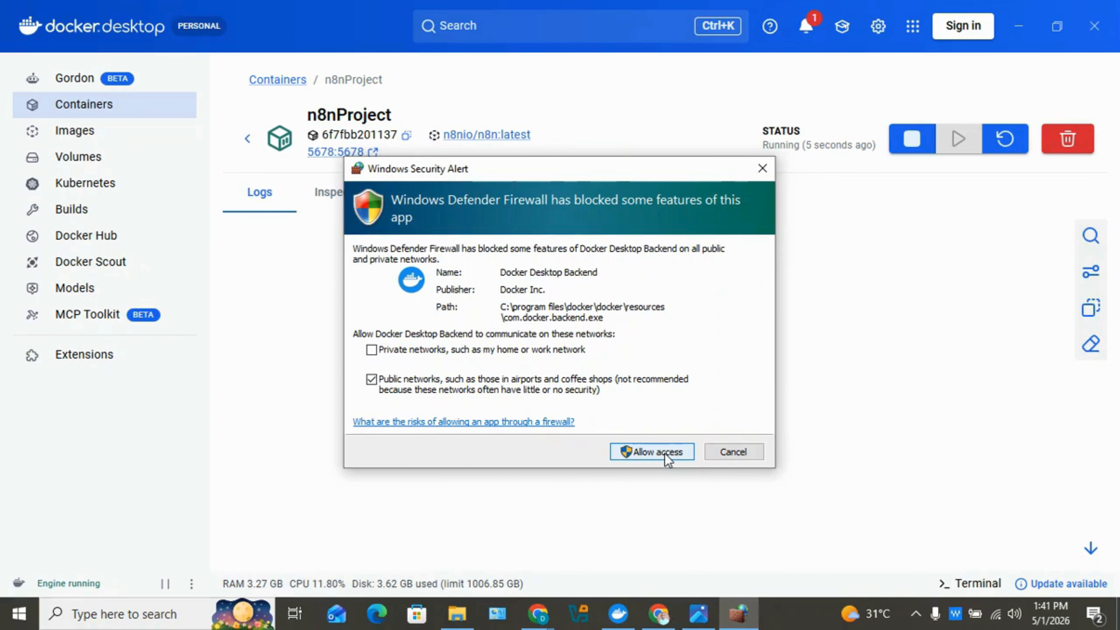
click(668, 458)
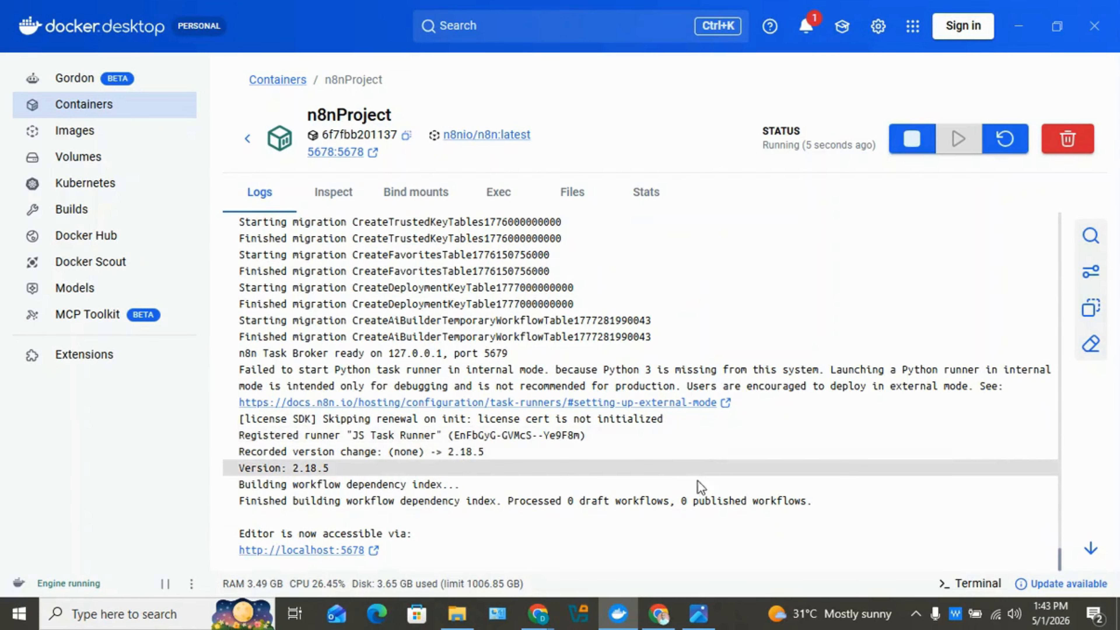
click(335, 554)
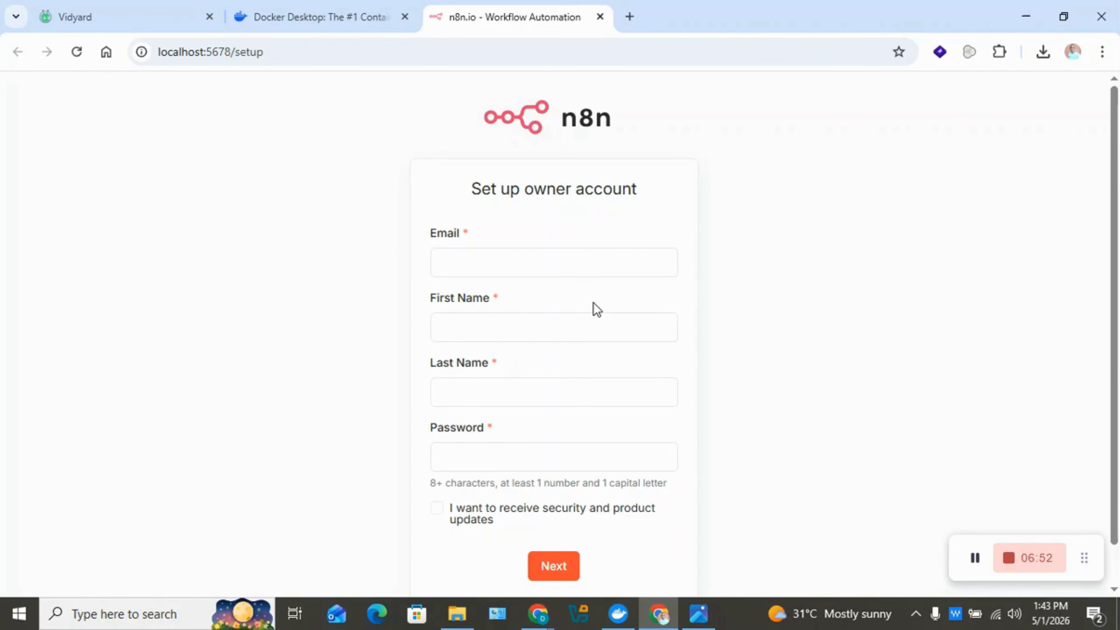
Autofill the owner's e-mail and names from a saved profile, removing the extra surname word.
click(540, 268)
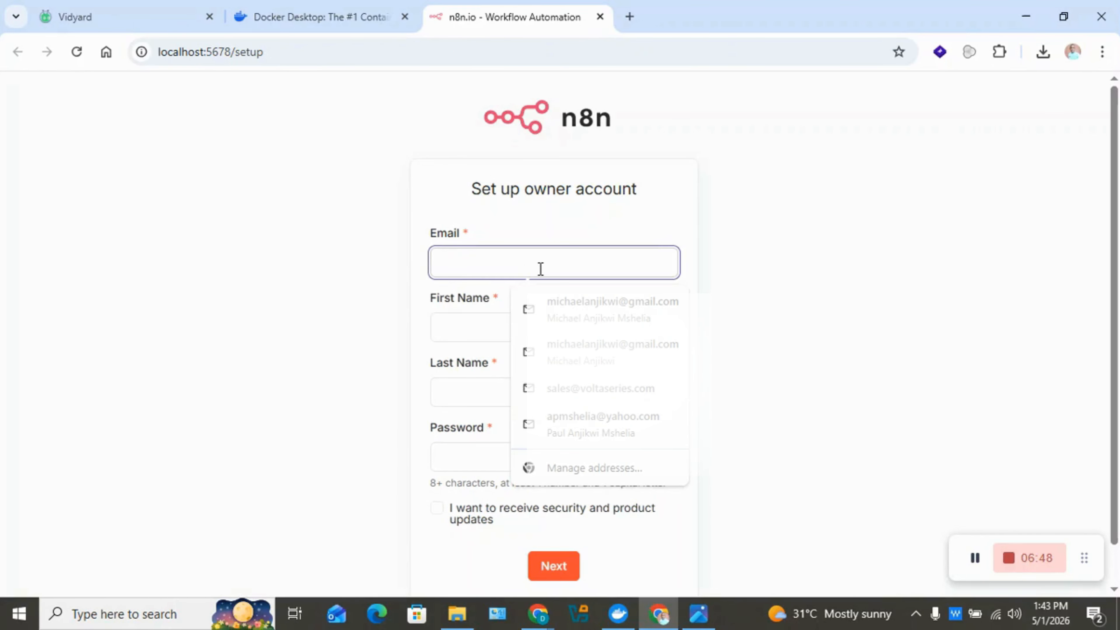
click(737, 299)
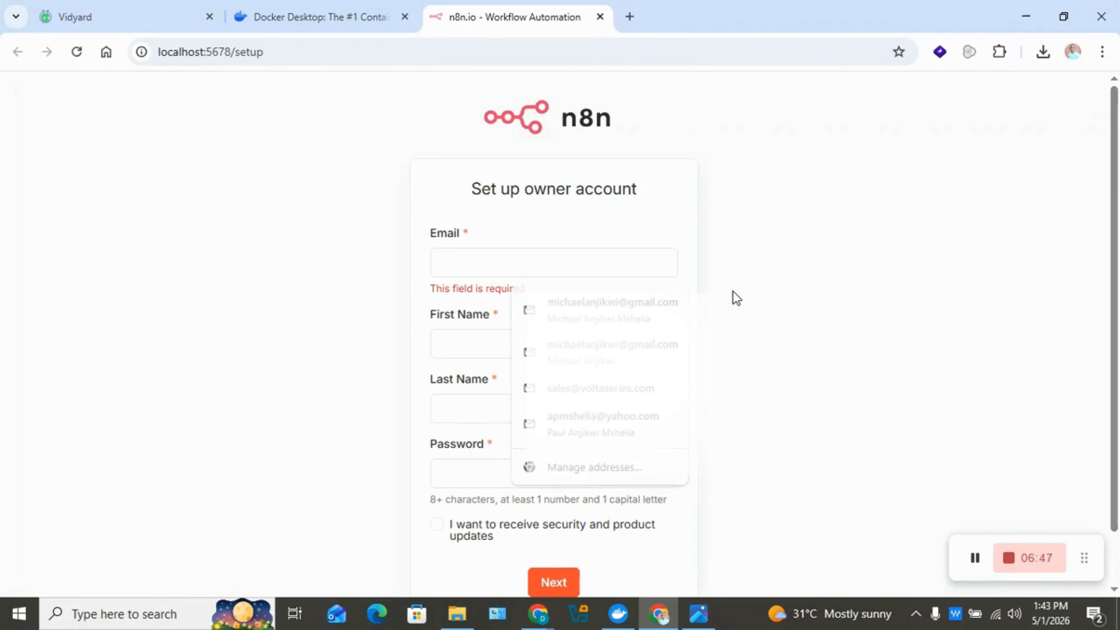
click(571, 265)
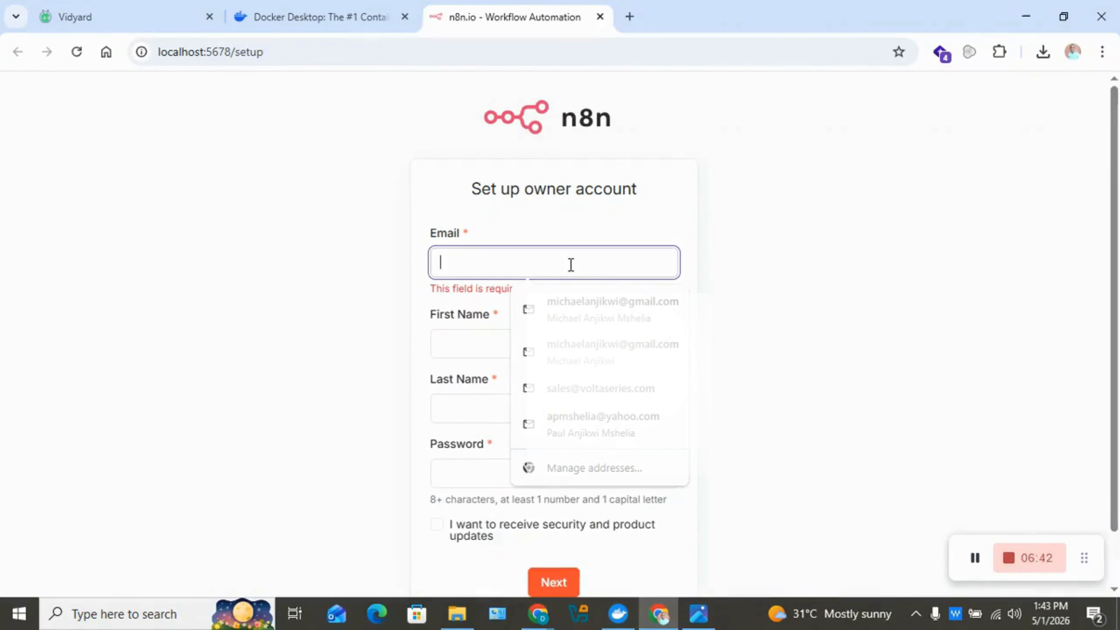
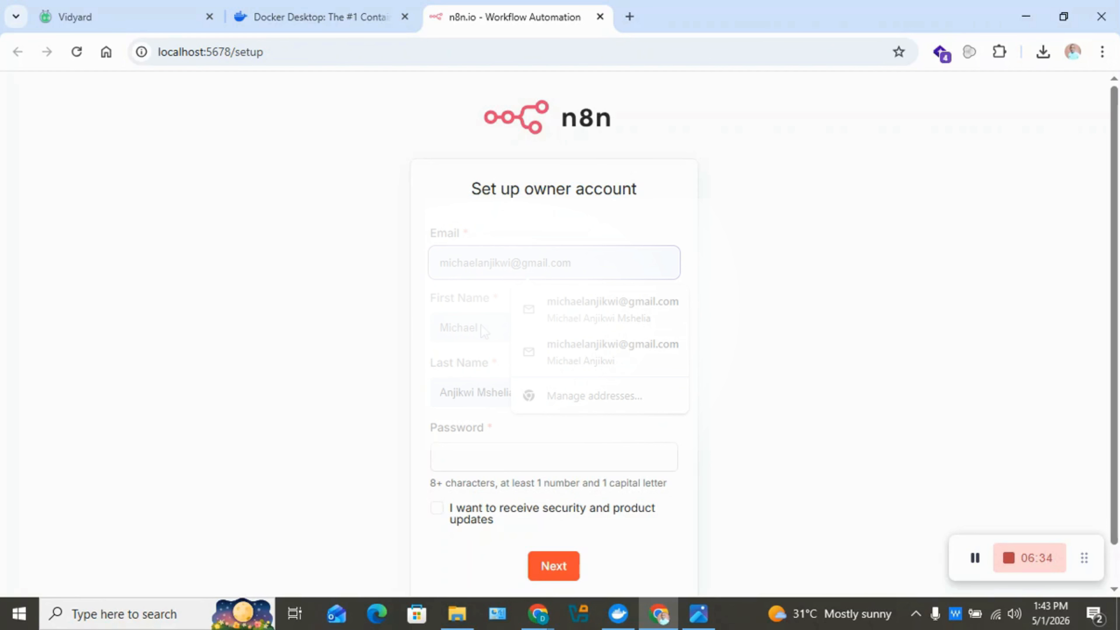
click(496, 330)
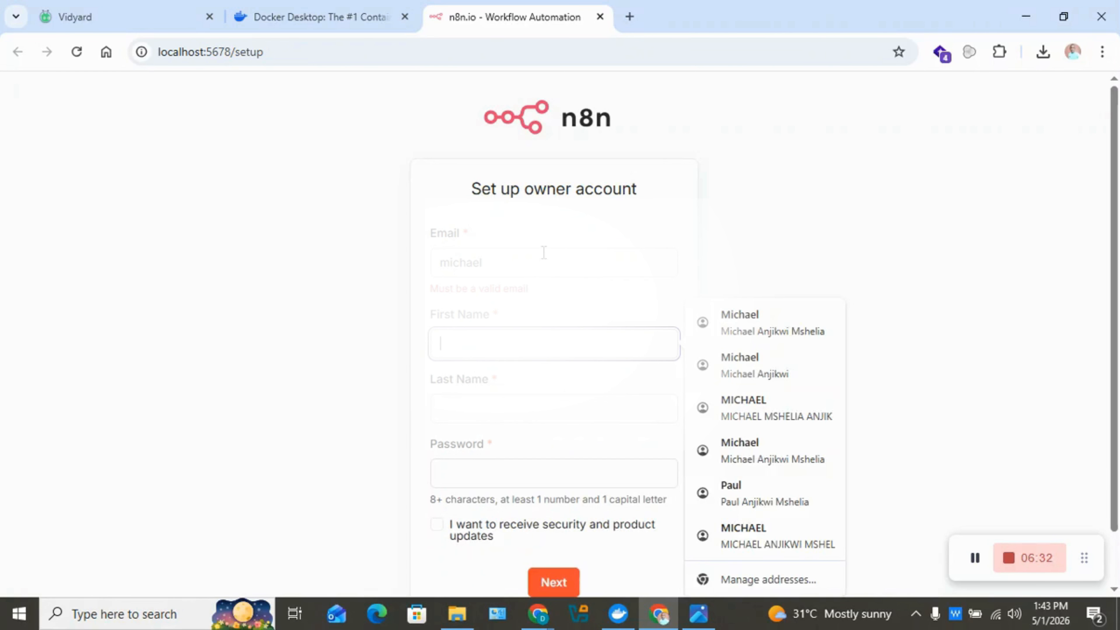
click(543, 254)
click(578, 302)
click(508, 337)
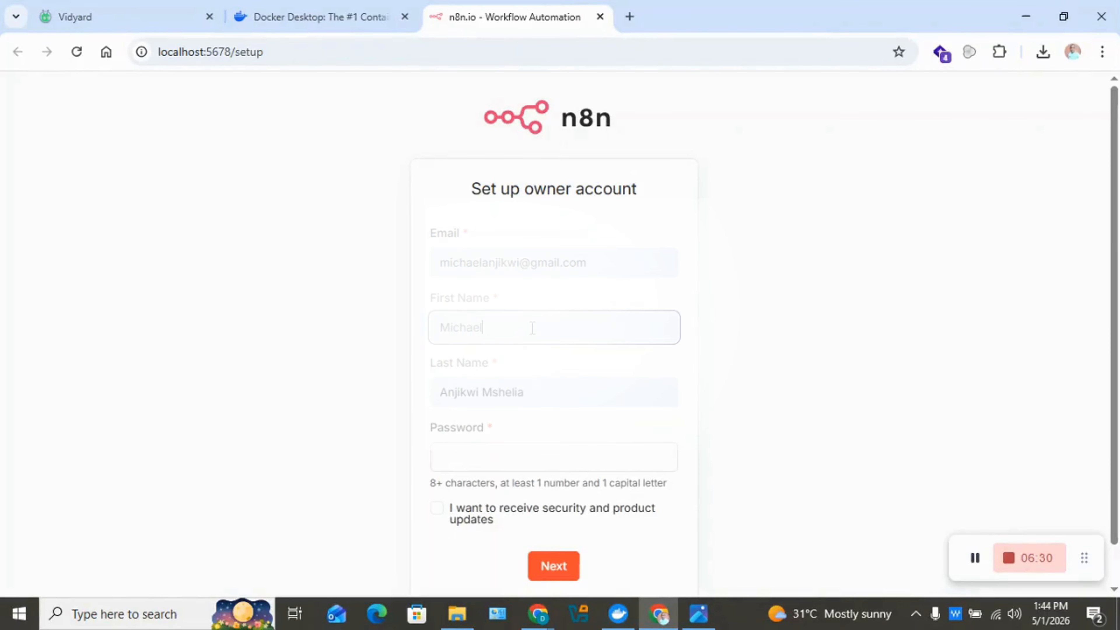
click(505, 391)
double_click(504, 391)
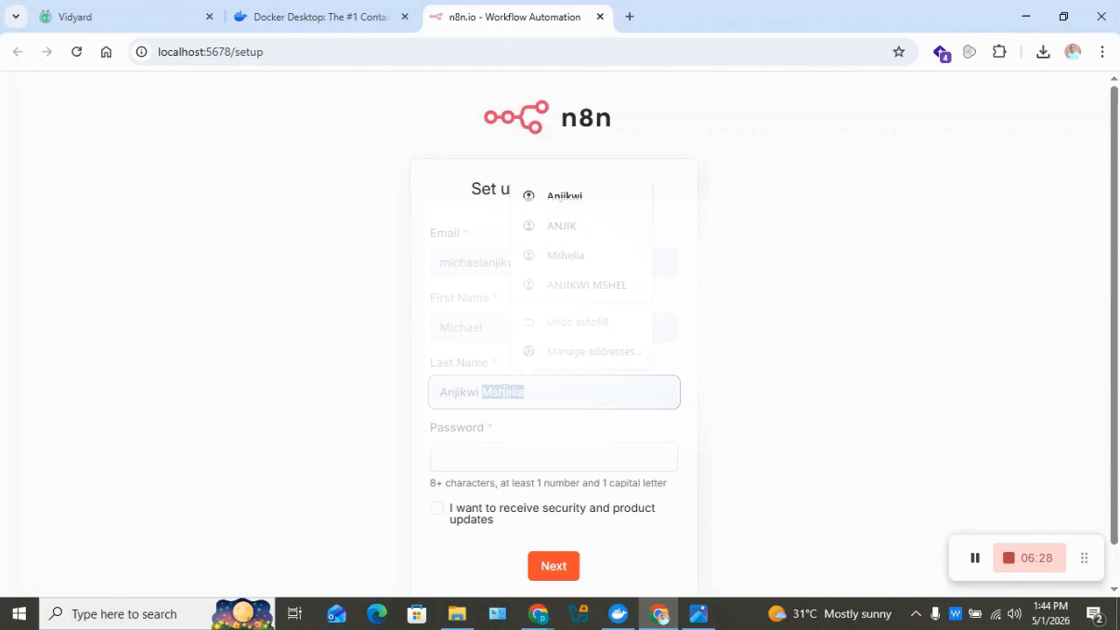
key(BackSpace)
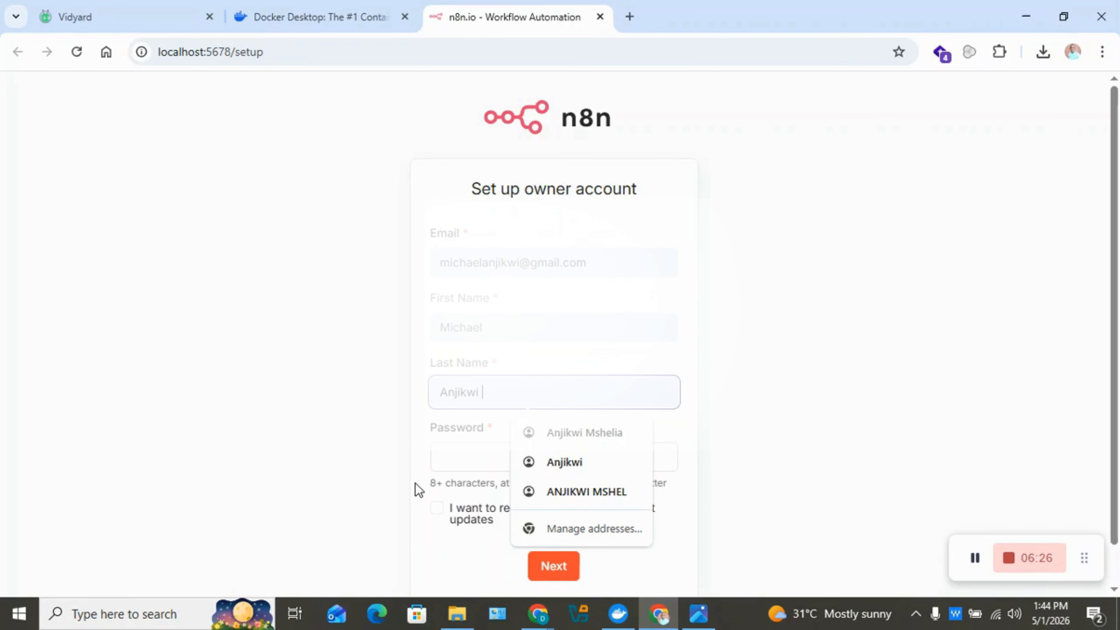
Enter your own password instead of the suggested one, opt in to updates, and submit.
click(460, 464)
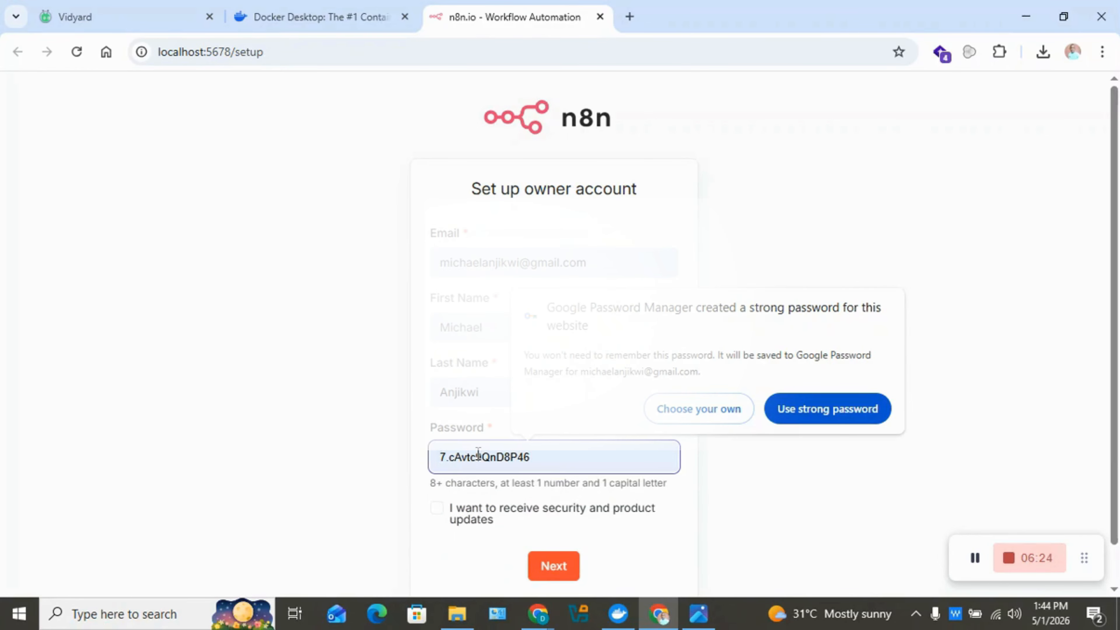
click(347, 435)
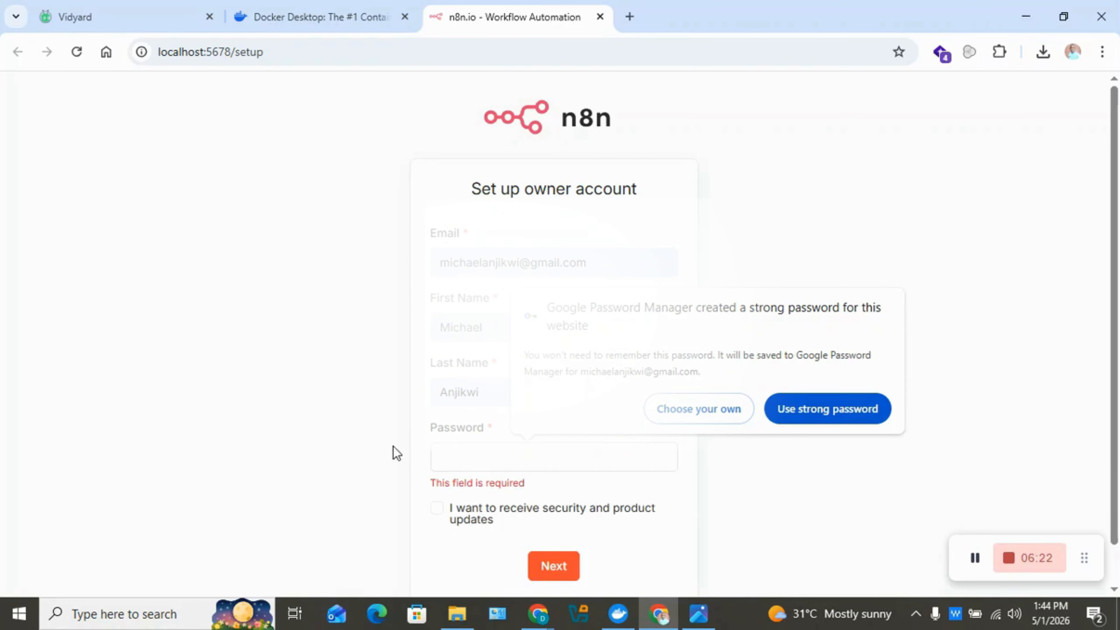
click(479, 462)
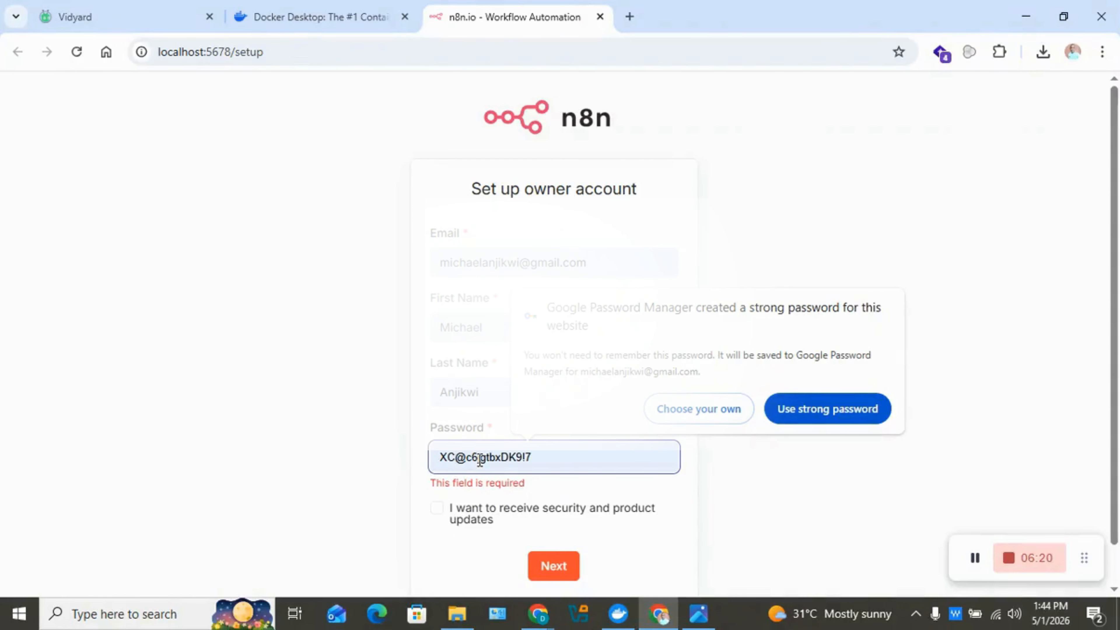
text(****)
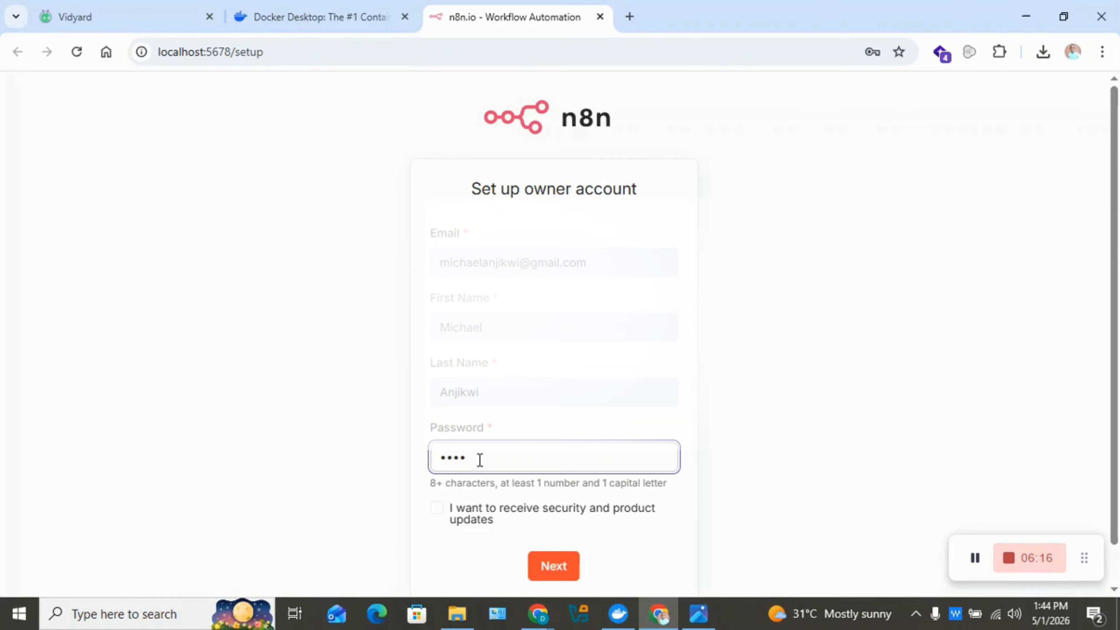
text(*****)
scroll(520, 439, down, 1)
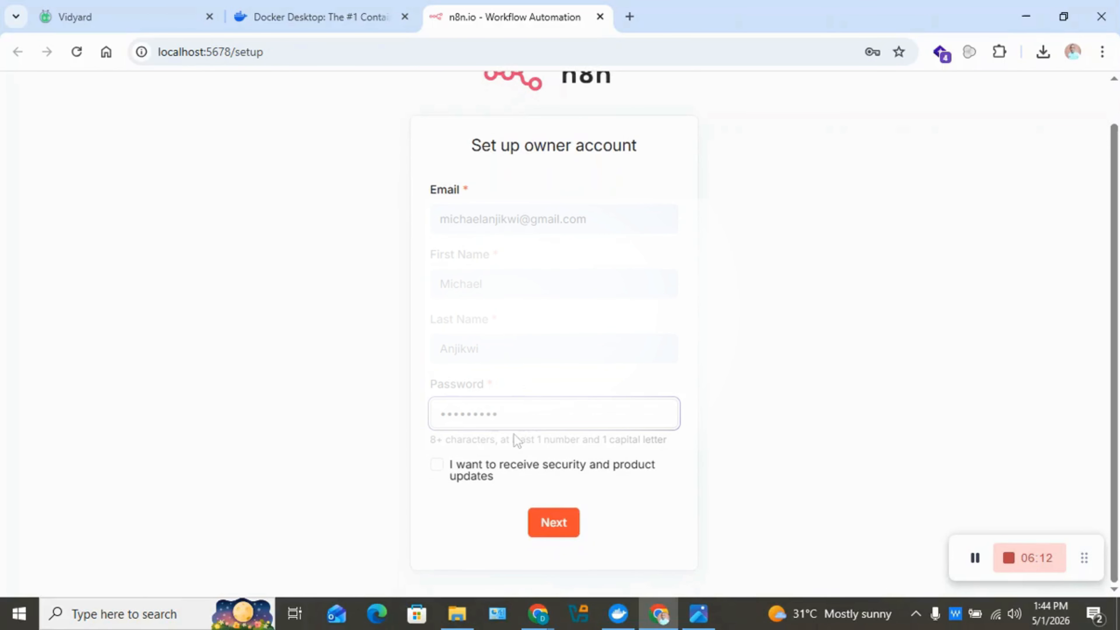
click(437, 464)
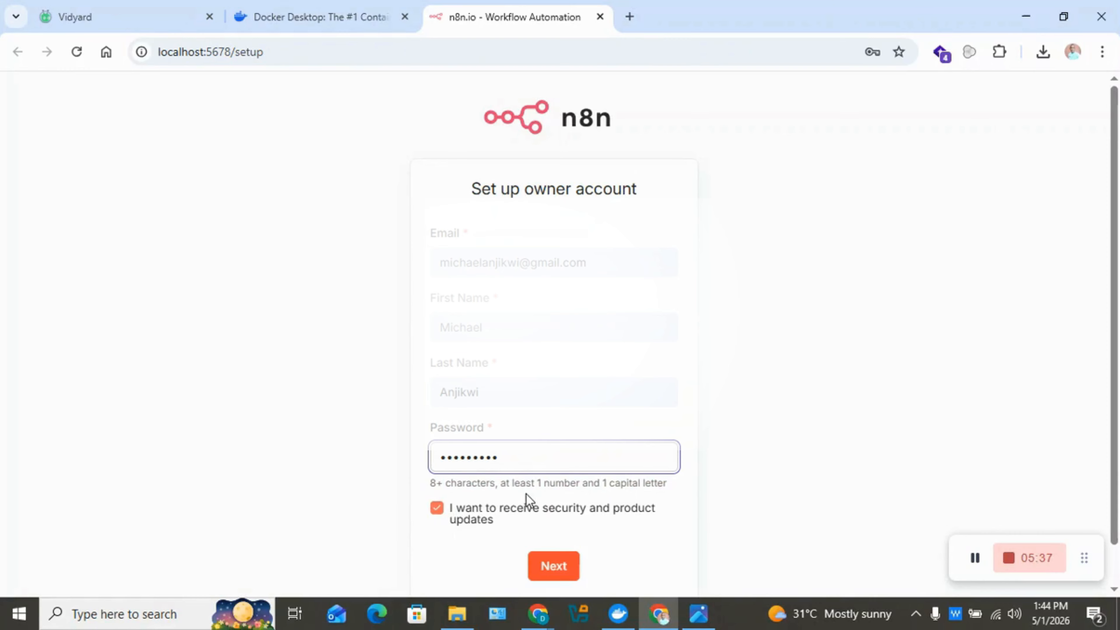
click(562, 572)
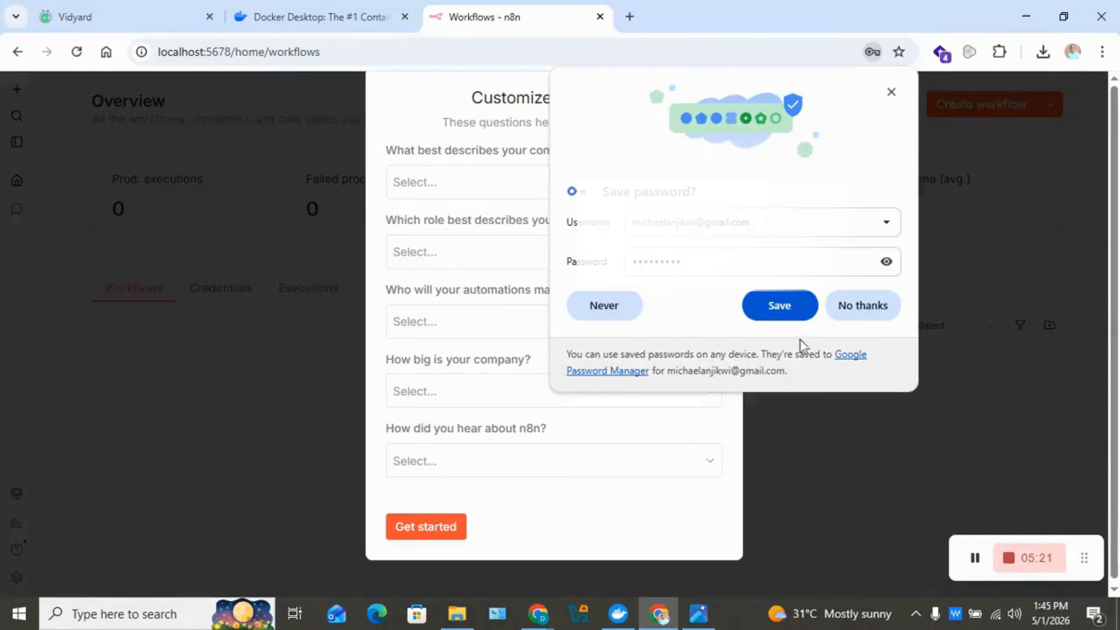
Save the password, then answer Software as a service, Business Owner, Myself, Less than 20 people, YouTube.
click(793, 307)
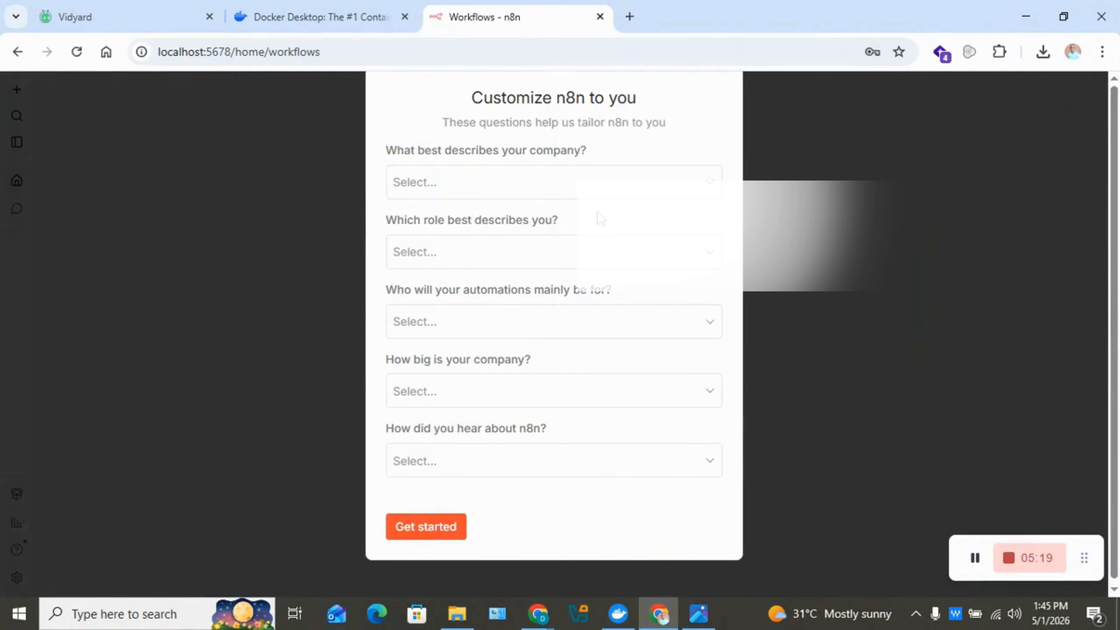
click(574, 193)
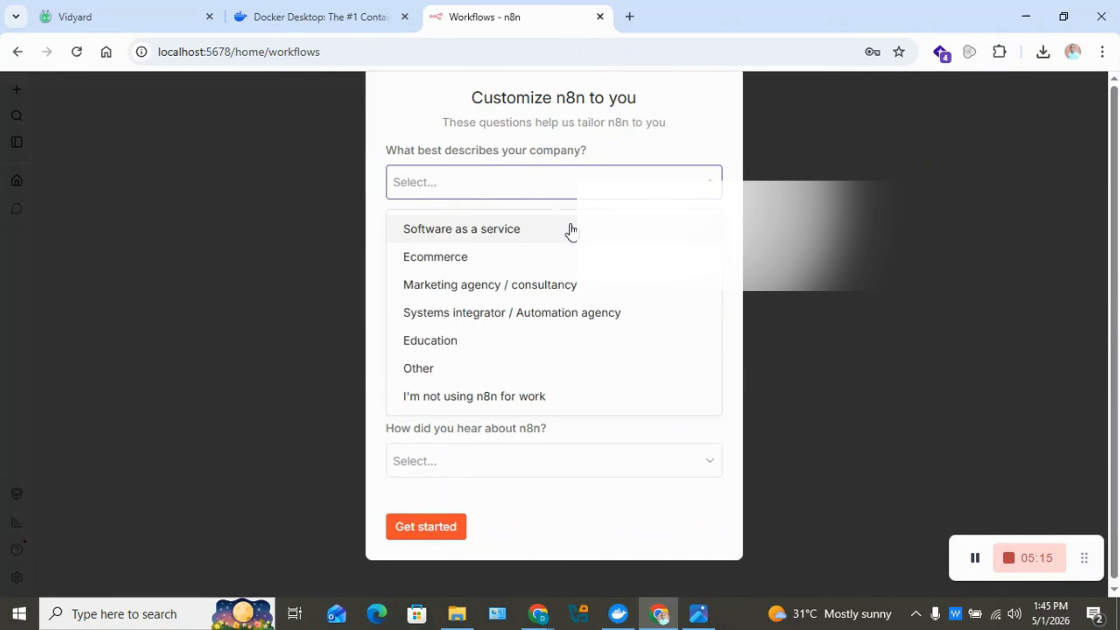
click(571, 230)
click(573, 255)
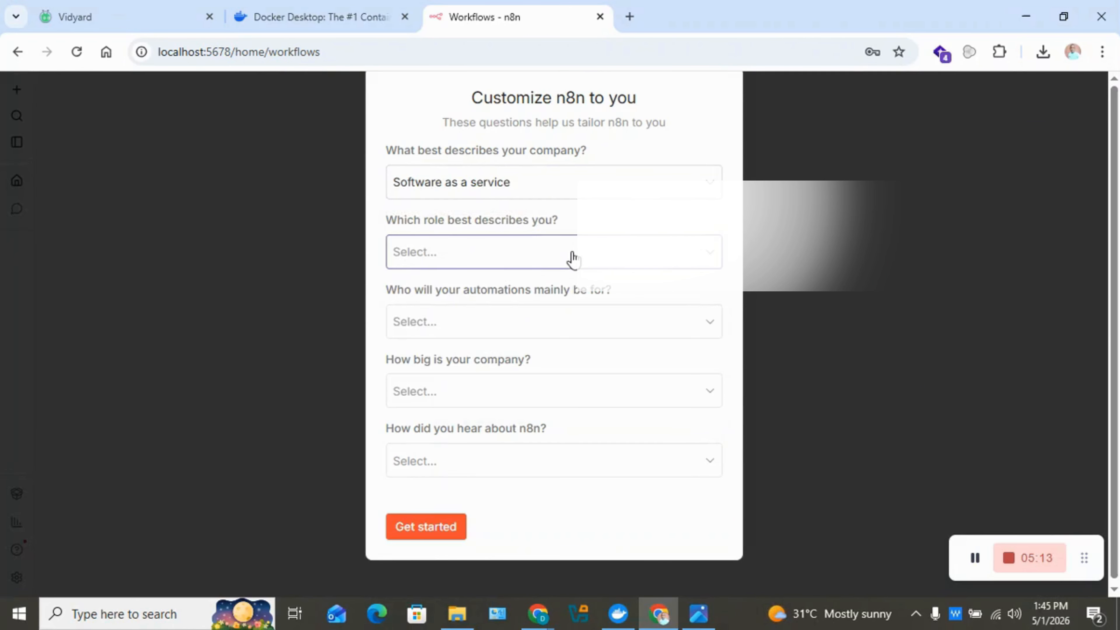
click(570, 298)
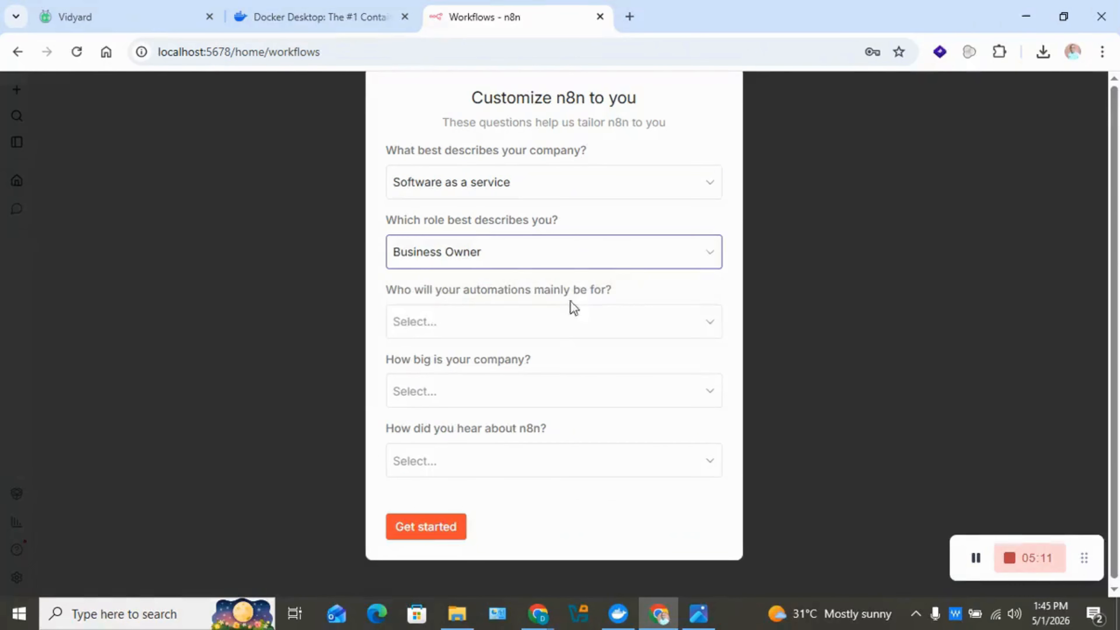
click(576, 327)
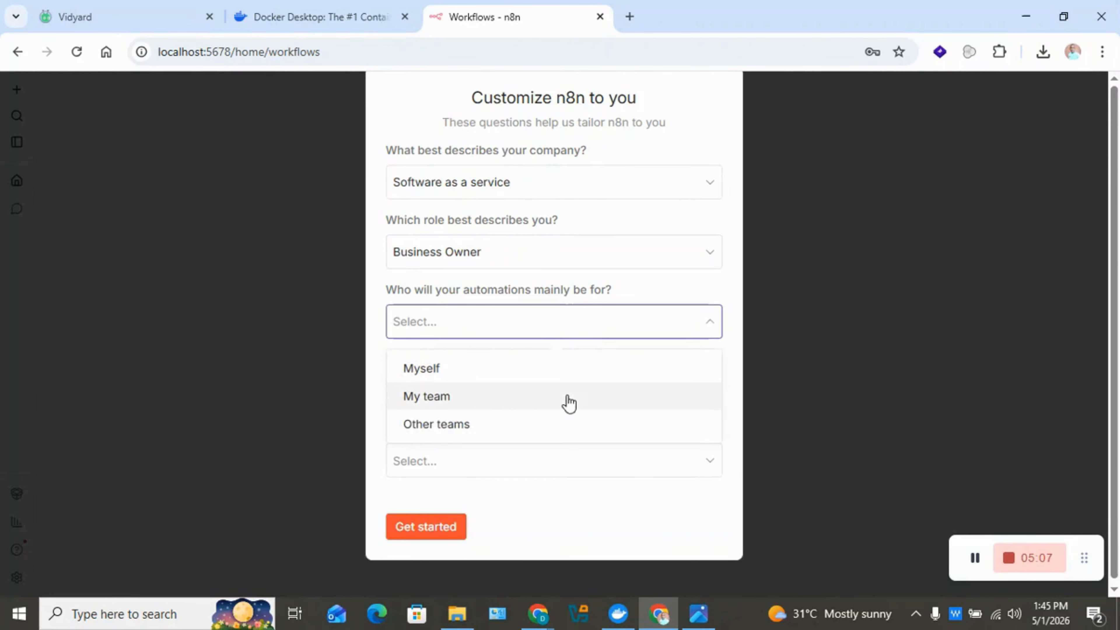
click(563, 382)
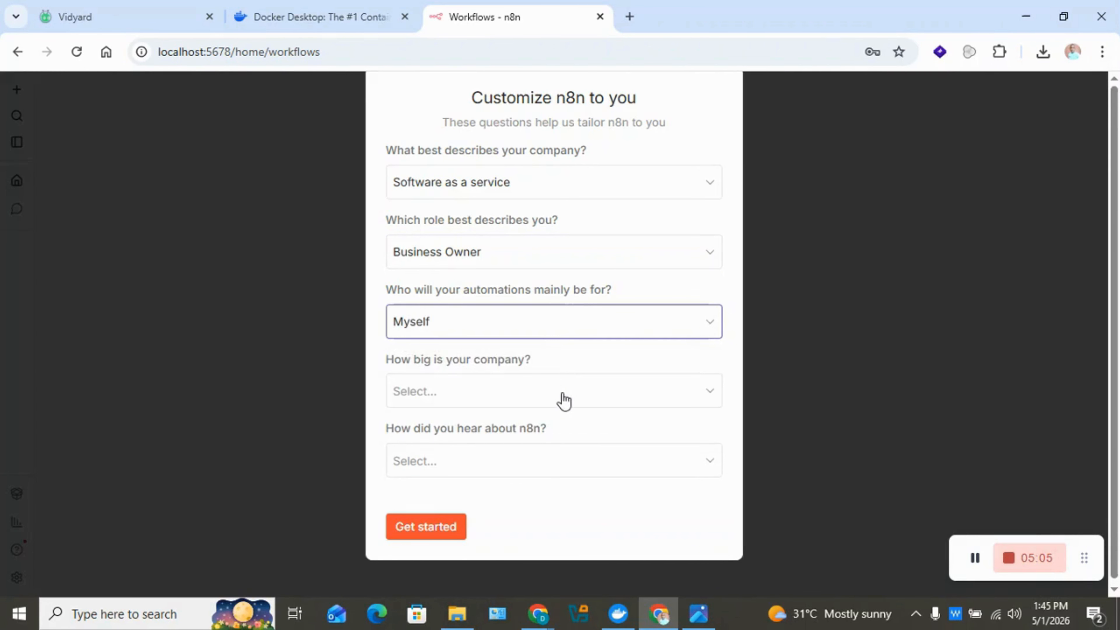
click(564, 384)
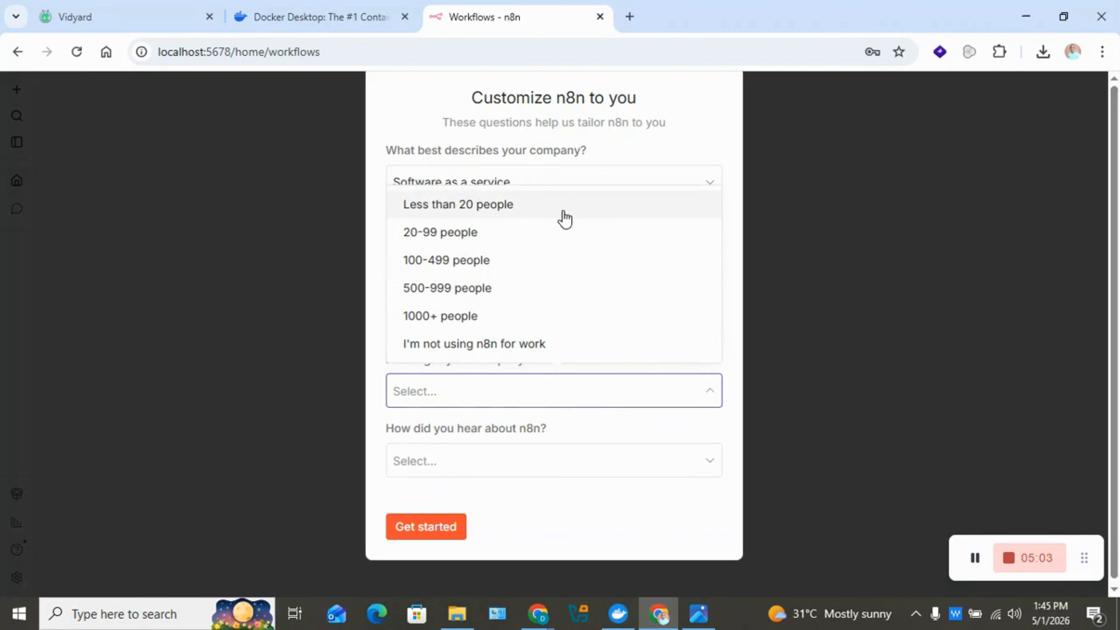
click(562, 216)
click(543, 462)
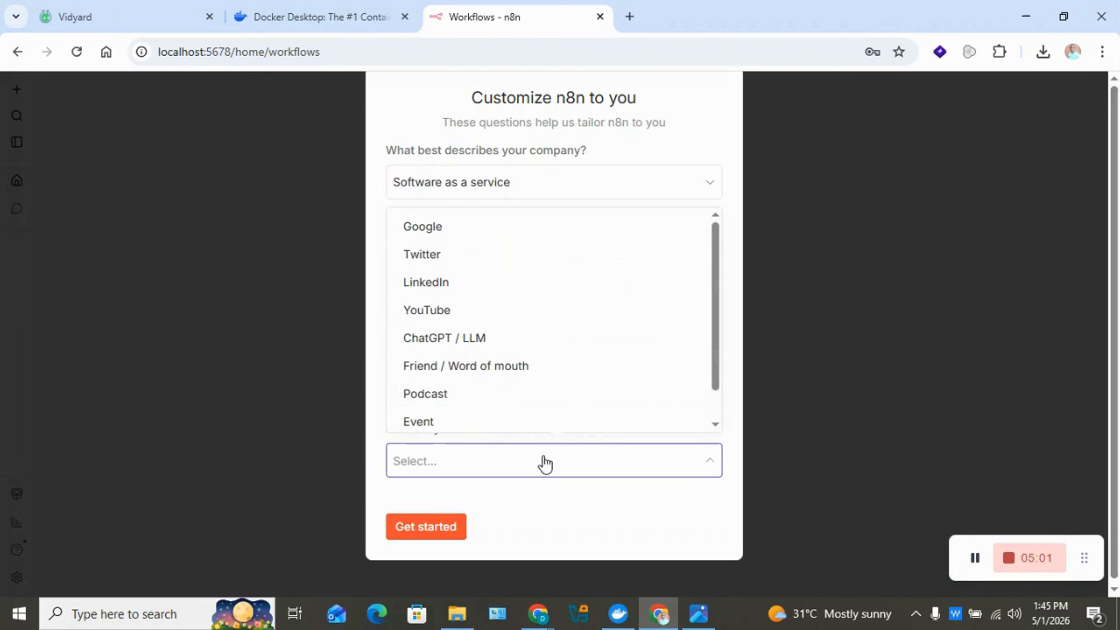
click(548, 319)
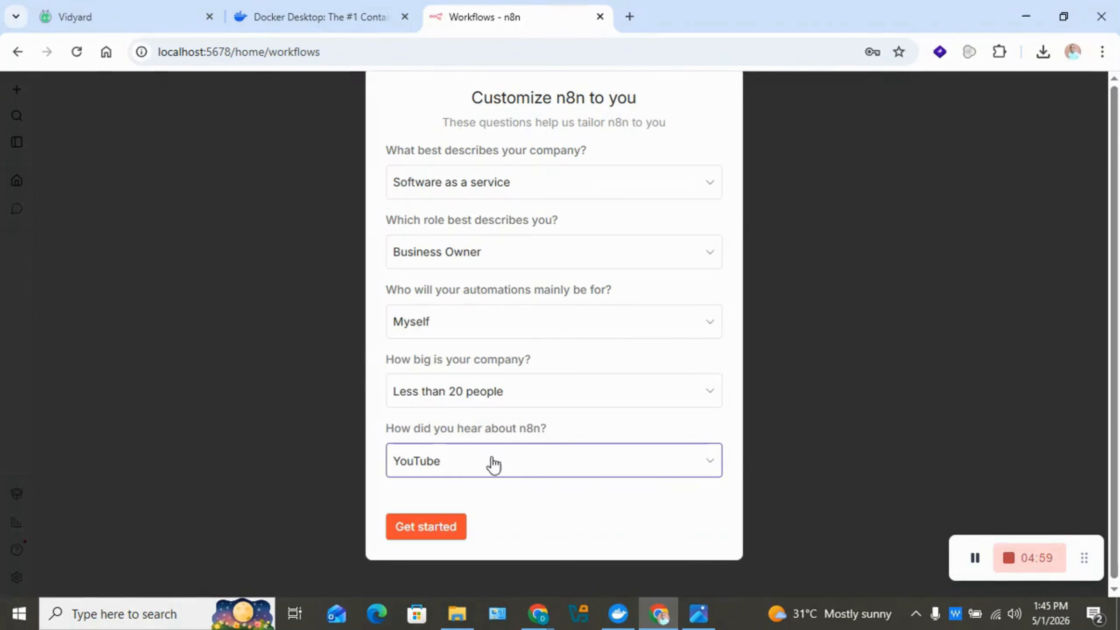
click(444, 530)
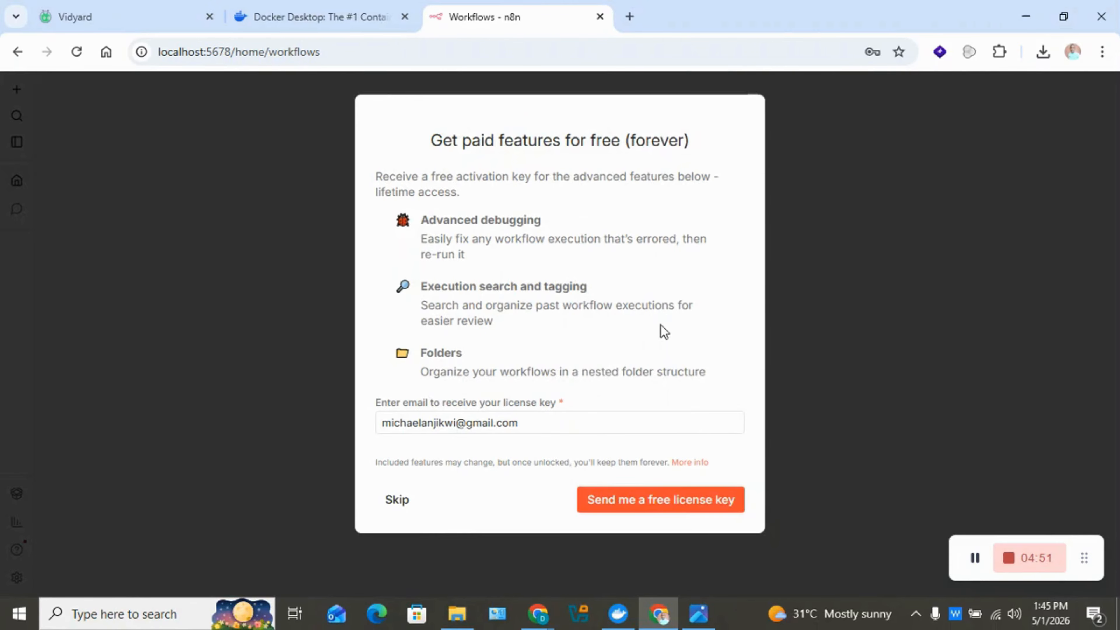
Request the free license key by email, then start a new blank workflow from scratch.
click(661, 503)
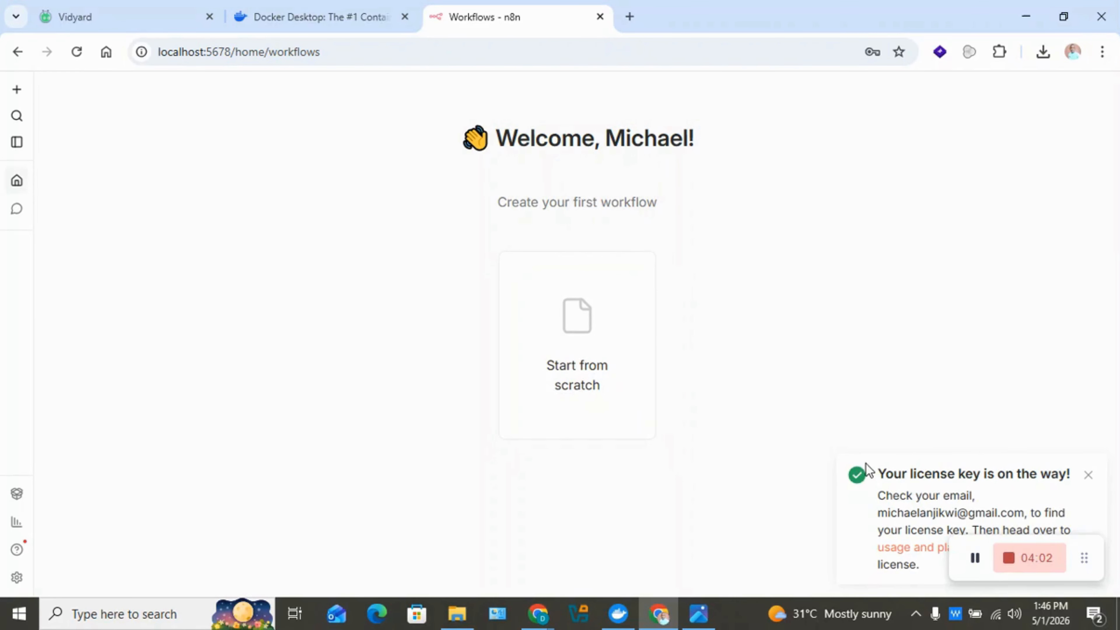
mouse_move(1078, 549)
mouse_move(1009, 554)
click(577, 353)
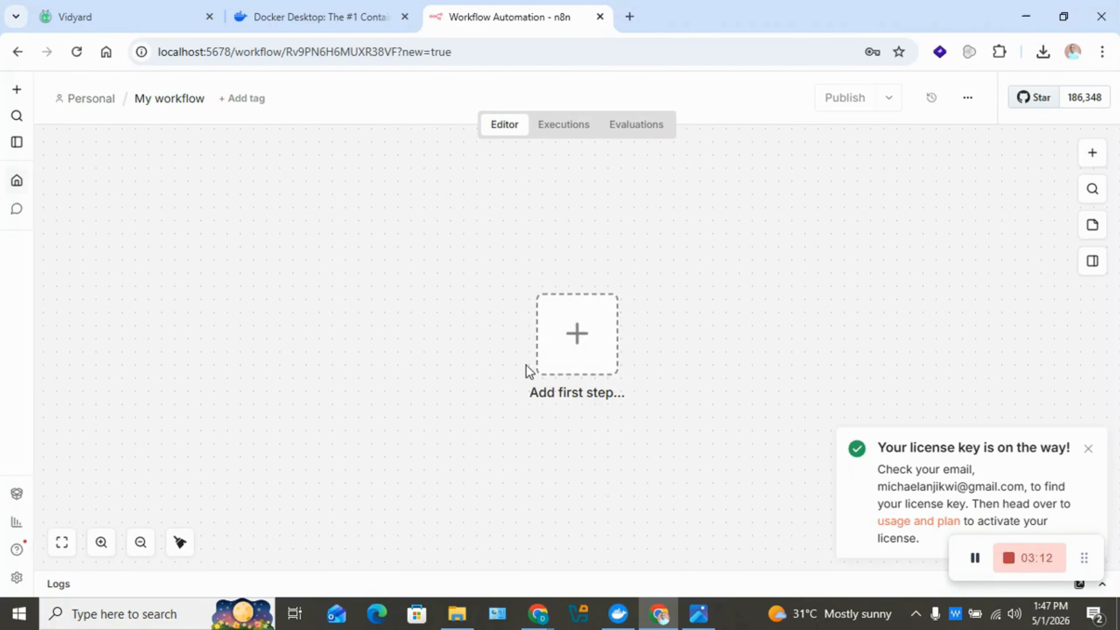